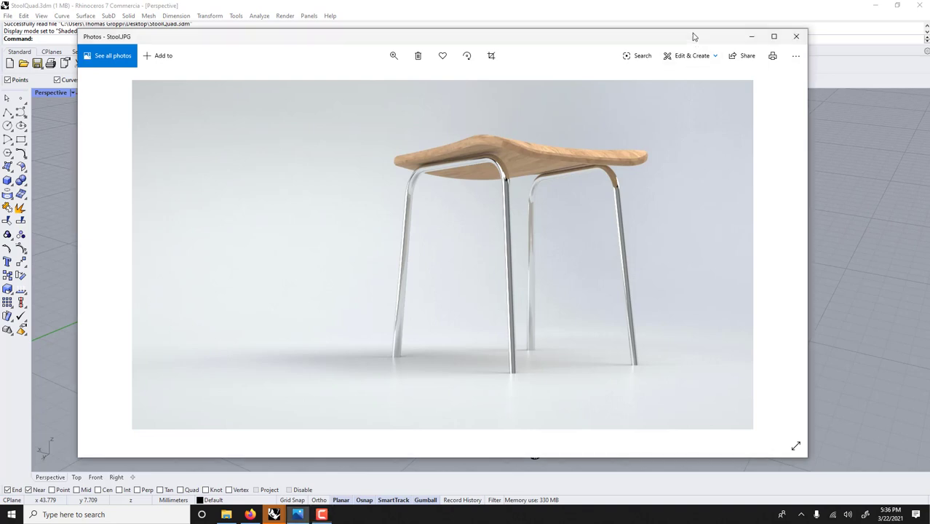
Close the stool reference photo to return to the stool model.
{"action": "left_click_drag", "start_coordinate": [695, 42], "coordinate": [705, 49]}
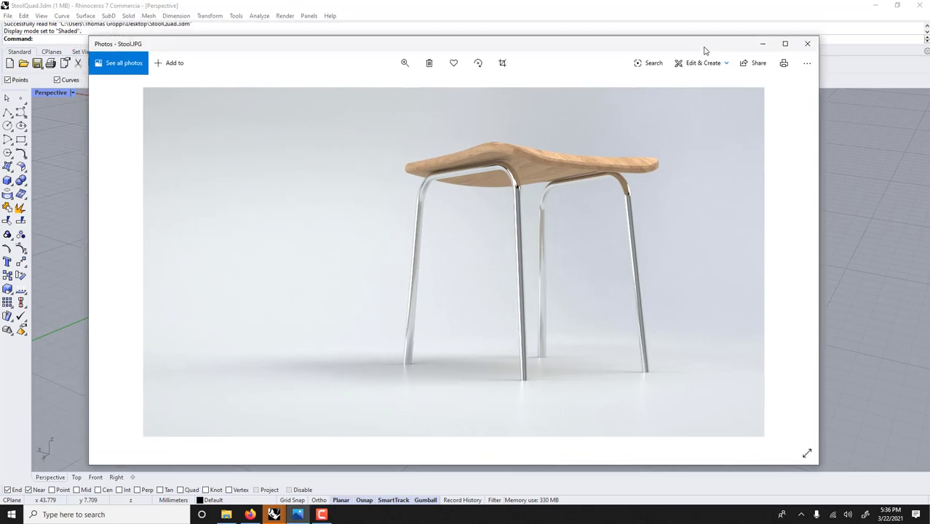
{"action": "left_click", "coordinate": [807, 44]}
{"action": "mouse_move", "coordinate": [414, 257]}
{"action": "right_mouse_down"}
{"action": "mouse_move", "coordinate": [349, 166]}
{"action": "mouse_move", "coordinate": [404, 269]}
{"action": "right_mouse_up"}
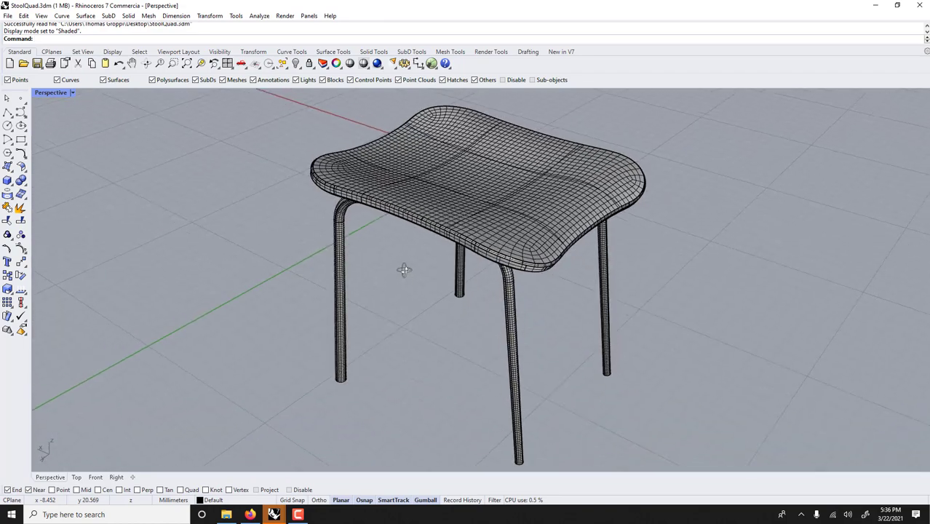
Delete the existing seat and all the legs to empty the scene.
{"action": "left_click", "coordinate": [477, 183]}
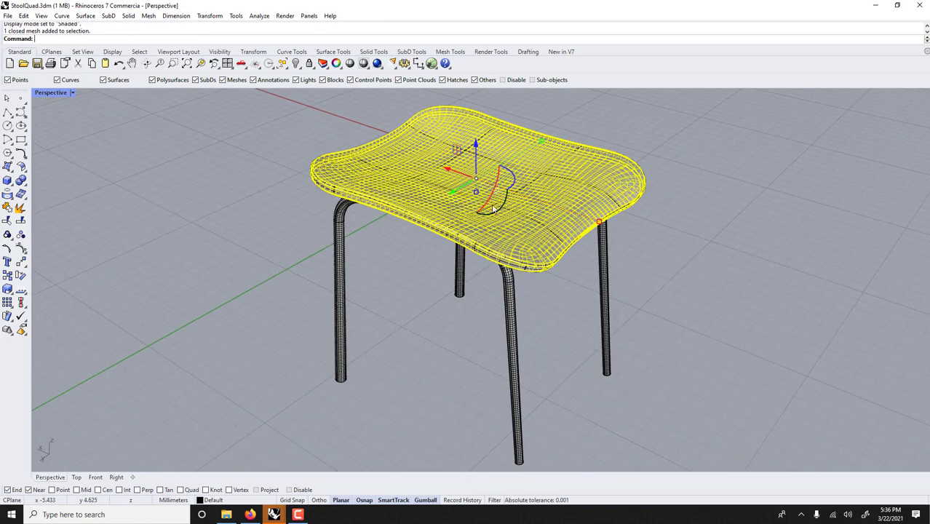
{"action": "key", "text": "Delete"}
{"action": "left_click", "coordinate": [463, 223]}
{"action": "key", "text": "Delete"}
{"action": "left_click", "coordinate": [464, 229]}
{"action": "key", "text": "Escape"}
{"action": "left_click_drag", "start_coordinate": [628, 180], "coordinate": [444, 263]}
{"action": "key", "text": "Delete"}
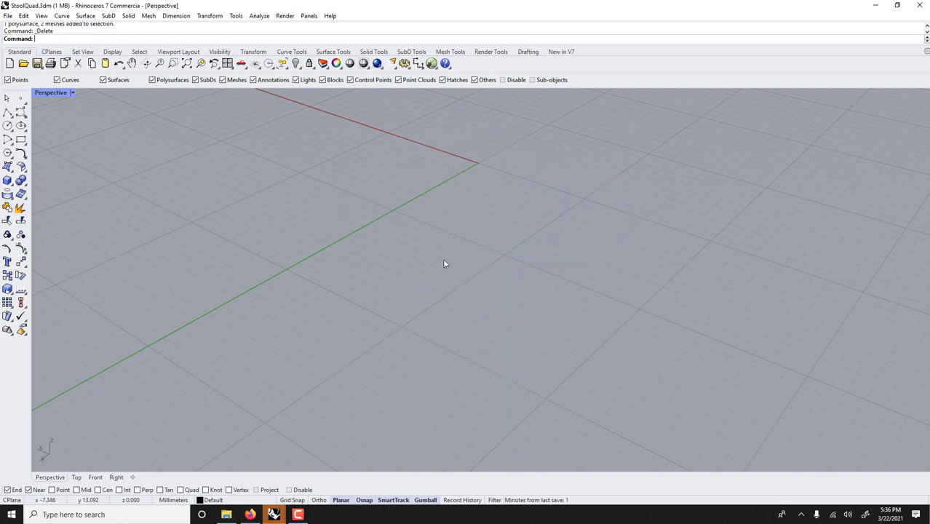
In the Top view, draw a rounded rectangle centred on the origin, about 20 mm long and 15 mm wide.
{"action": "double_click", "coordinate": [61, 93]}
{"action": "double_click", "coordinate": [40, 94]}
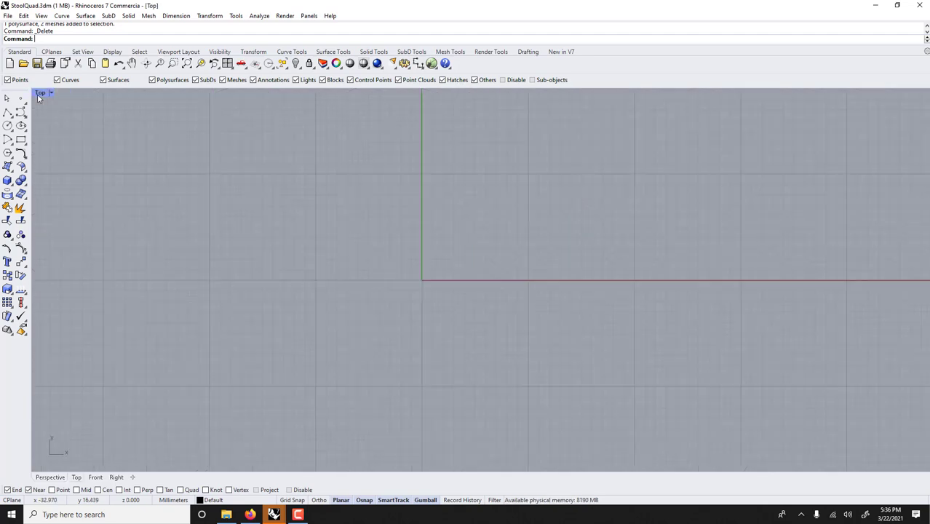
{"action": "type", "text": "rec"}
{"action": "key", "text": "Return"}
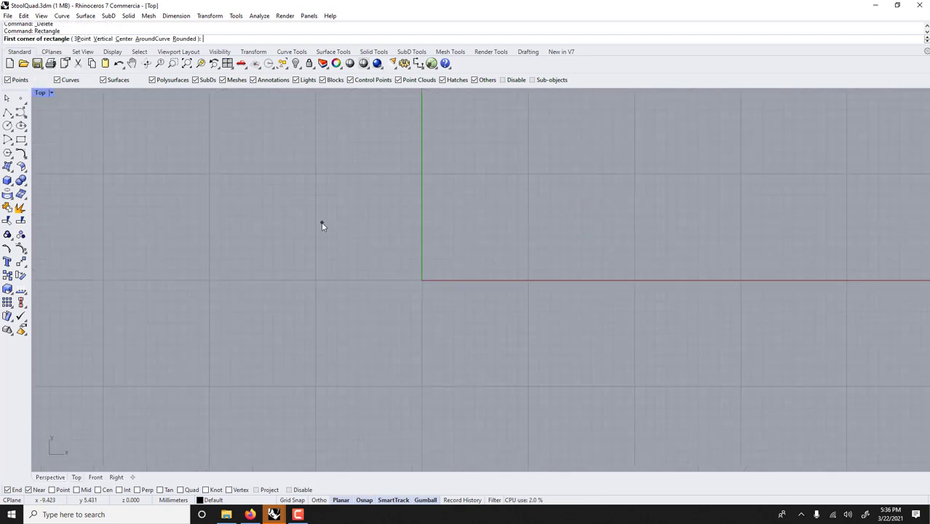
{"action": "left_click", "coordinate": [124, 38]}
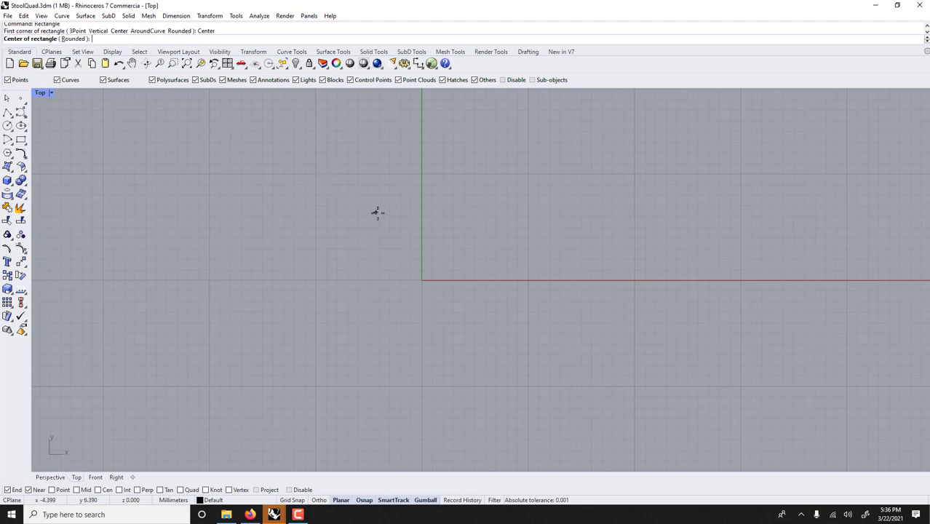
{"action": "key", "text": "Return"}
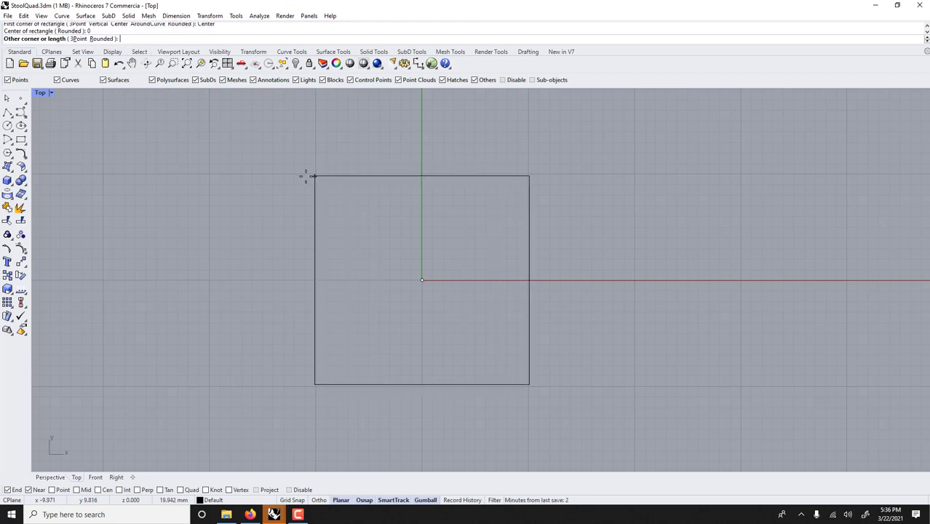
{"action": "left_click", "coordinate": [107, 39]}
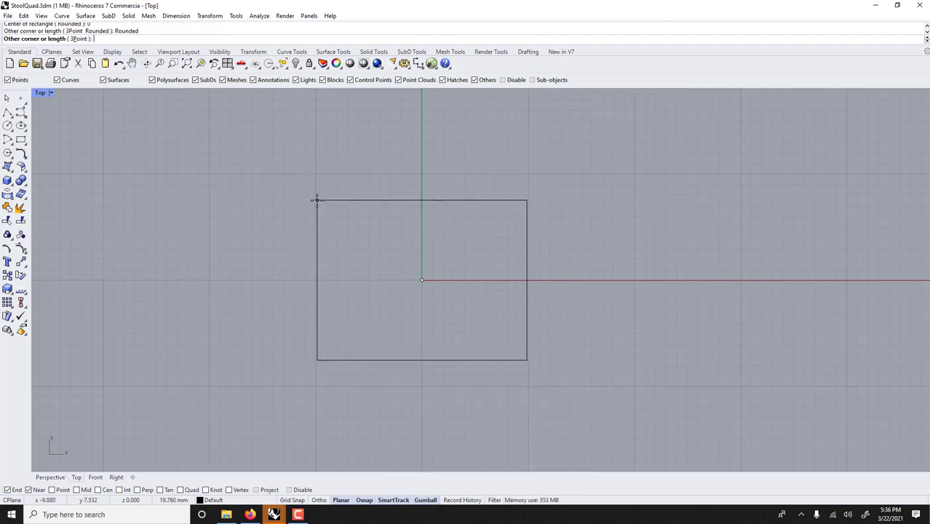
{"action": "left_click", "coordinate": [316, 200]}
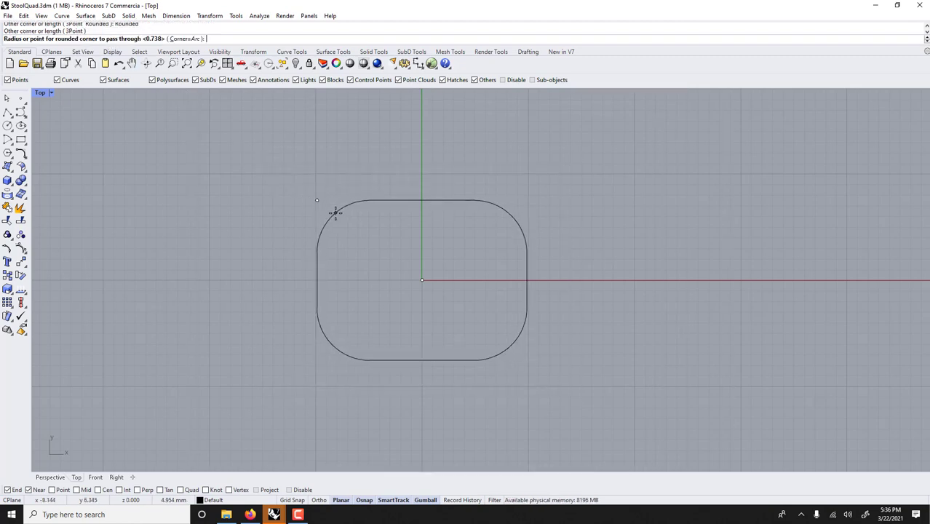
{"action": "left_click", "coordinate": [334, 211]}
Switch to the Perspective view and create a planar surface from the rounded rectangle with PlanarSrf.
{"action": "double_click", "coordinate": [41, 92]}
{"action": "double_click", "coordinate": [477, 93]}
{"action": "right_click_drag", "start_coordinate": [470, 135], "coordinate": [489, 233], "text": "shift"}
{"action": "left_click", "coordinate": [487, 225]}
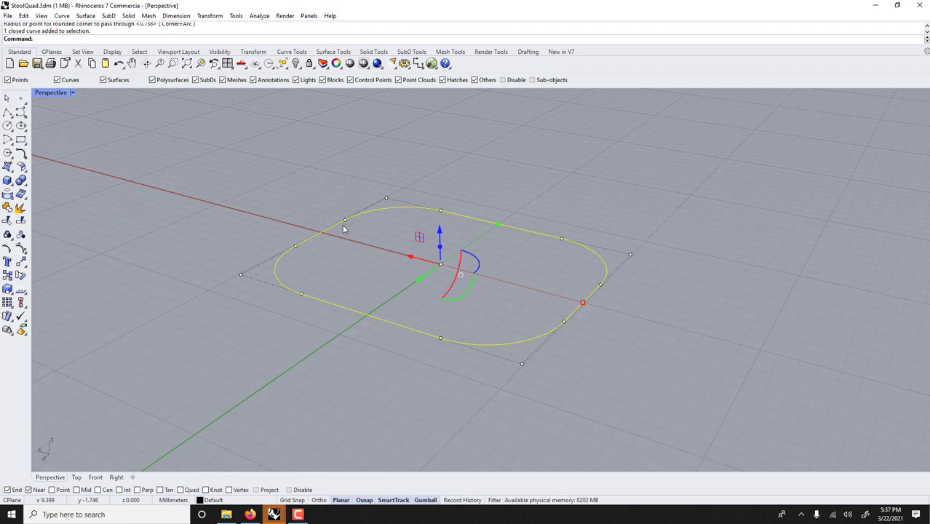
{"action": "type", "text": "Planar"}
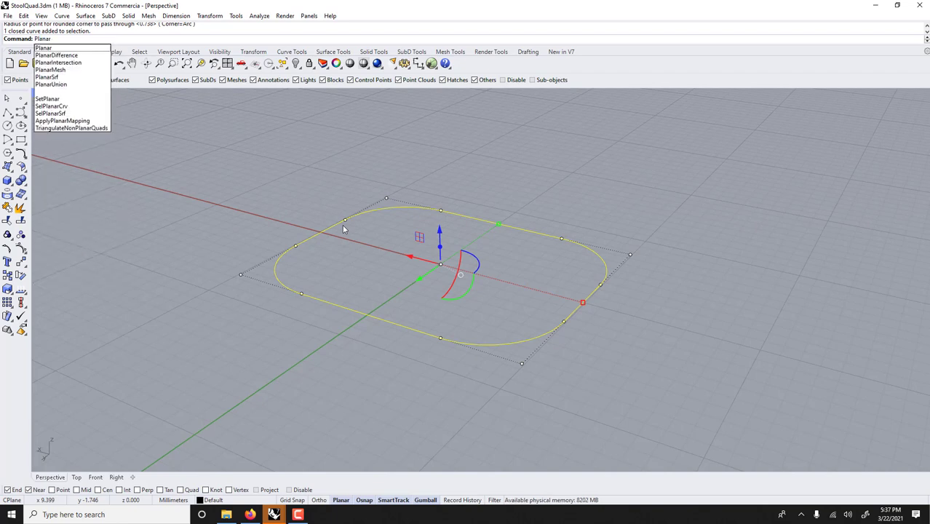
{"action": "left_click", "coordinate": [52, 77]}
{"action": "left_click", "coordinate": [300, 186]}
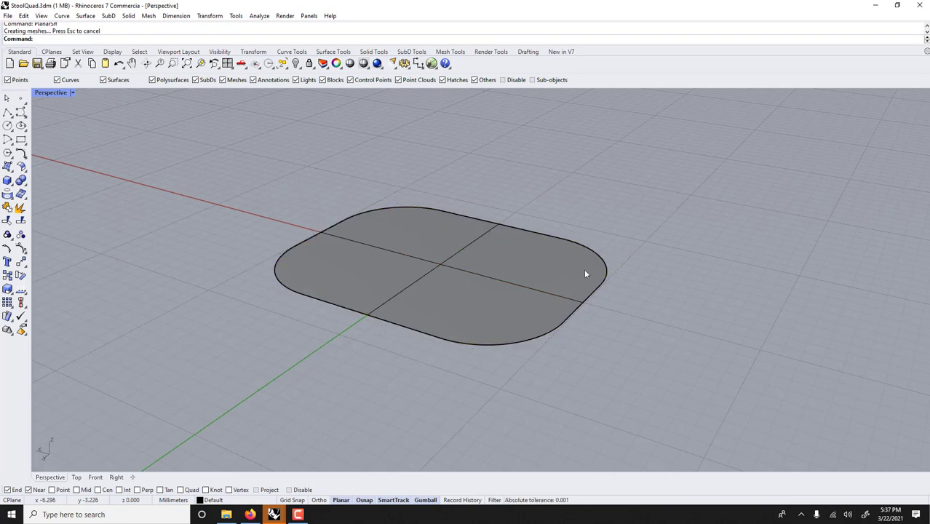
Delete the rounded rectangle curve while keeping the planar surface.
{"action": "left_click", "coordinate": [607, 266]}
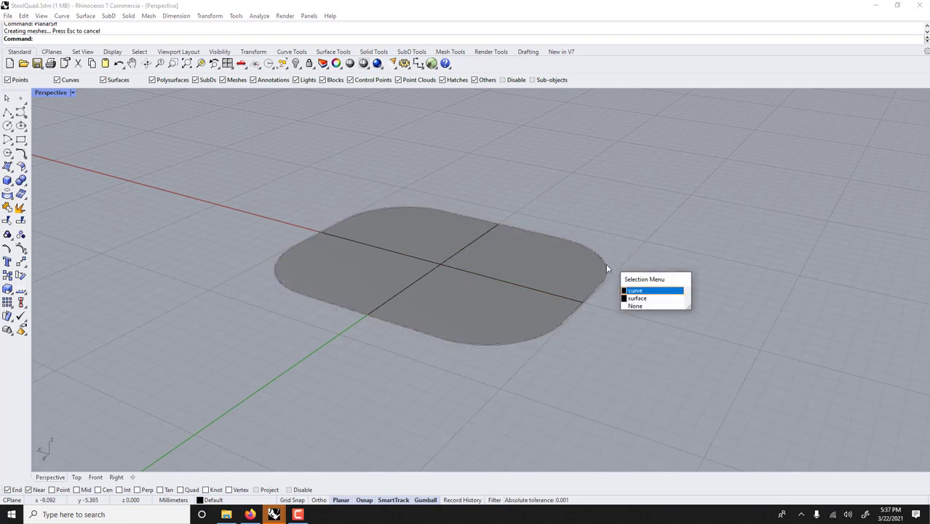
{"action": "left_click", "coordinate": [643, 292]}
{"action": "key", "text": "Delete"}
Show the planar surface's control points, examine their layout, and hide them again.
{"action": "left_click", "coordinate": [509, 283]}
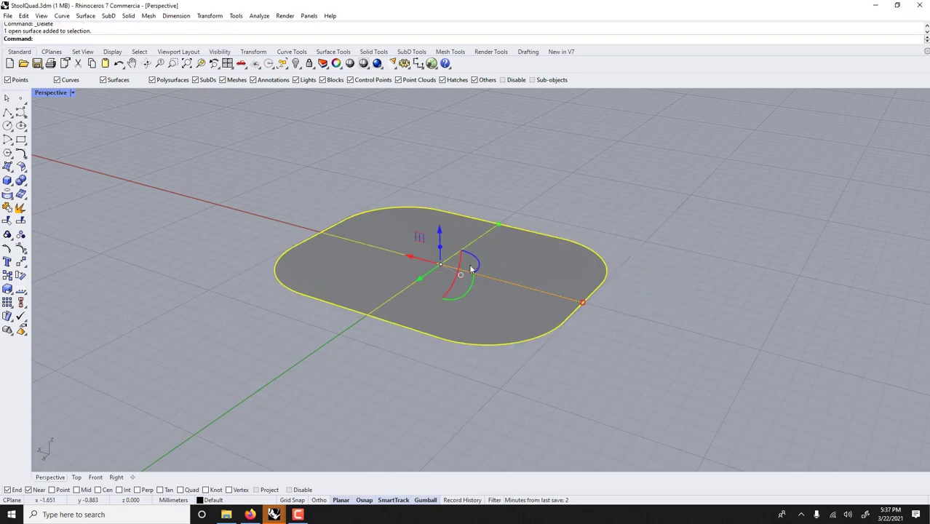
{"action": "left_click", "coordinate": [20, 250]}
{"action": "right_click_drag", "start_coordinate": [240, 255], "coordinate": [345, 208]}
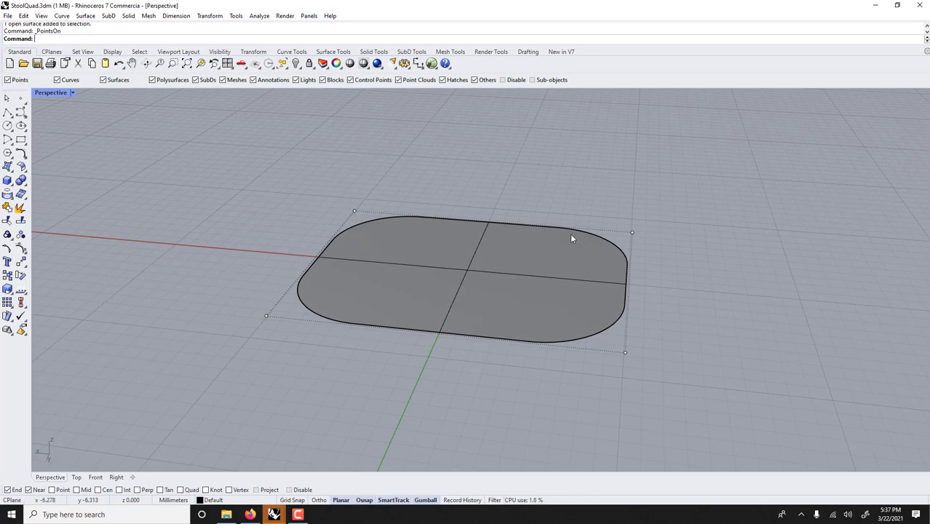
{"action": "key", "text": "Escape"}
Rebuild the surface with a point count of 6 in U and V and degree 3 in both directions, deleting the input.
{"action": "left_click", "coordinate": [472, 240]}
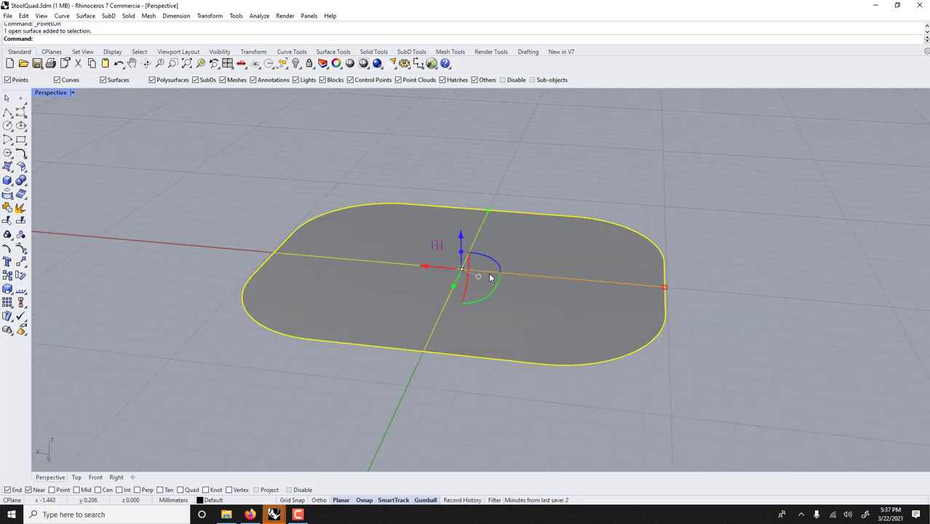
{"action": "right_click_drag", "start_coordinate": [491, 275], "coordinate": [460, 256]}
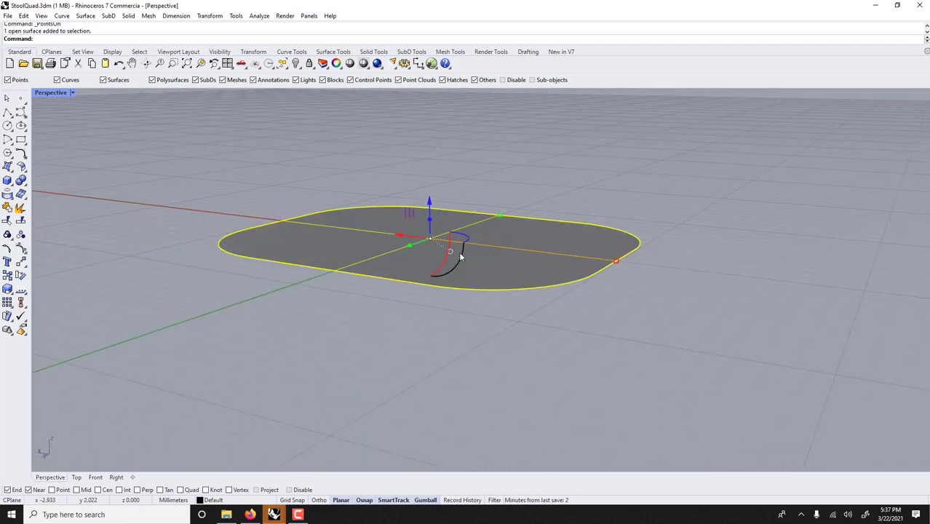
{"action": "type", "text": "Rebuild"}
{"action": "key", "text": "Return"}
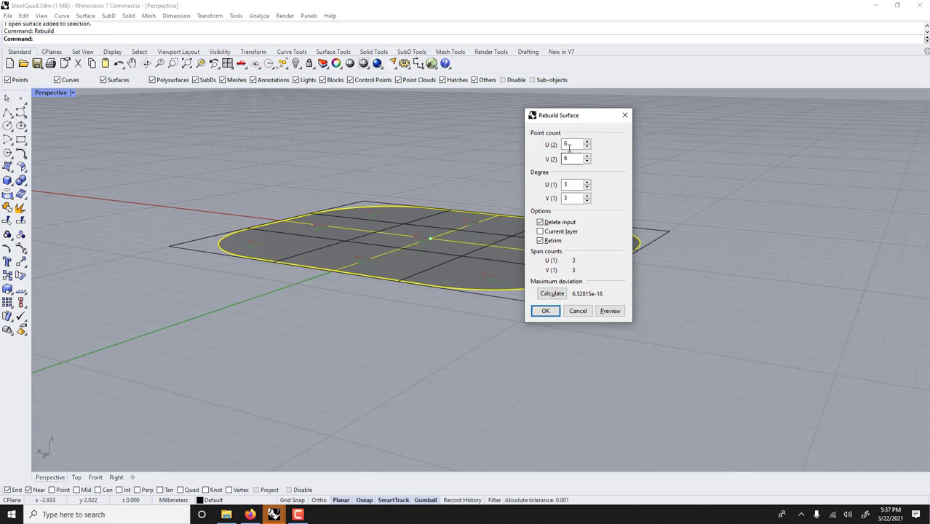
{"action": "left_click_drag", "start_coordinate": [575, 144], "coordinate": [561, 144]}
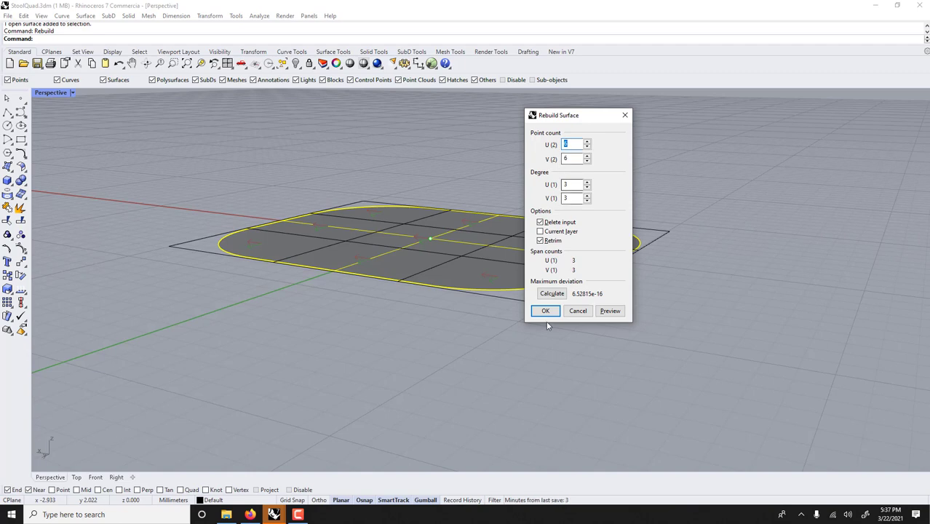
{"action": "left_click", "coordinate": [545, 311]}
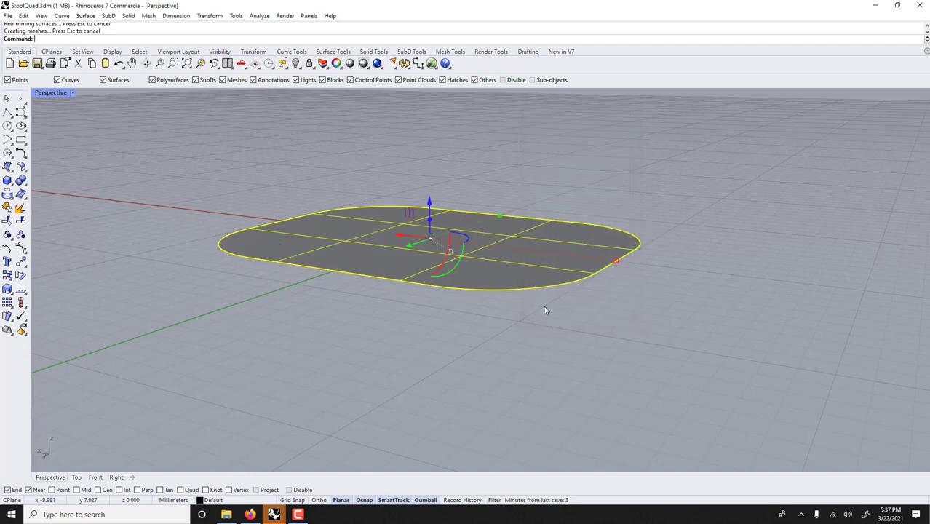
Show the rebuilt surface's control points and scale the middle points of both short edges inward.
{"action": "left_click", "coordinate": [21, 248]}
{"action": "right_click_drag", "start_coordinate": [104, 240], "coordinate": [301, 270]}
{"action": "right_click_drag", "start_coordinate": [380, 264], "coordinate": [379, 239]}
{"action": "left_click_drag", "start_coordinate": [218, 227], "coordinate": [337, 317]}
{"action": "left_click_drag", "start_coordinate": [625, 210], "coordinate": [551, 334], "text": "shift"}
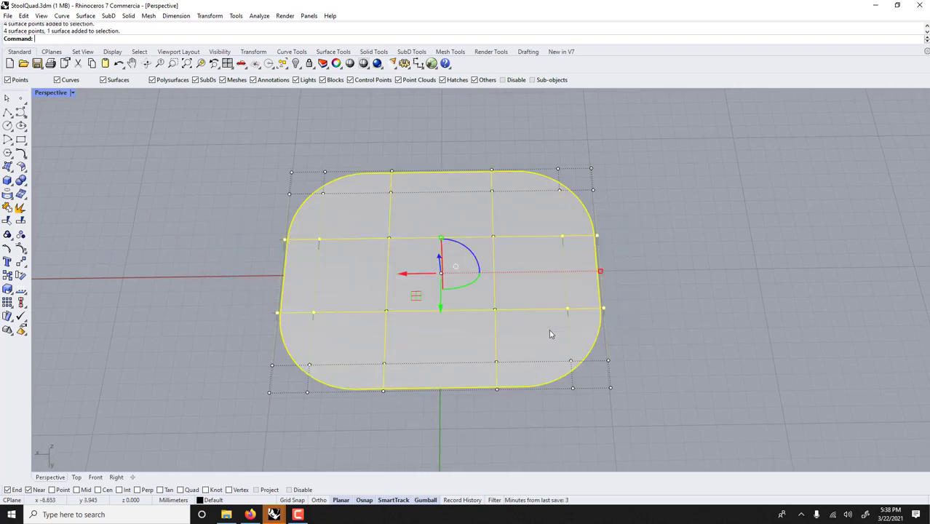
{"action": "left_click", "coordinate": [523, 223], "text": "ctrl"}
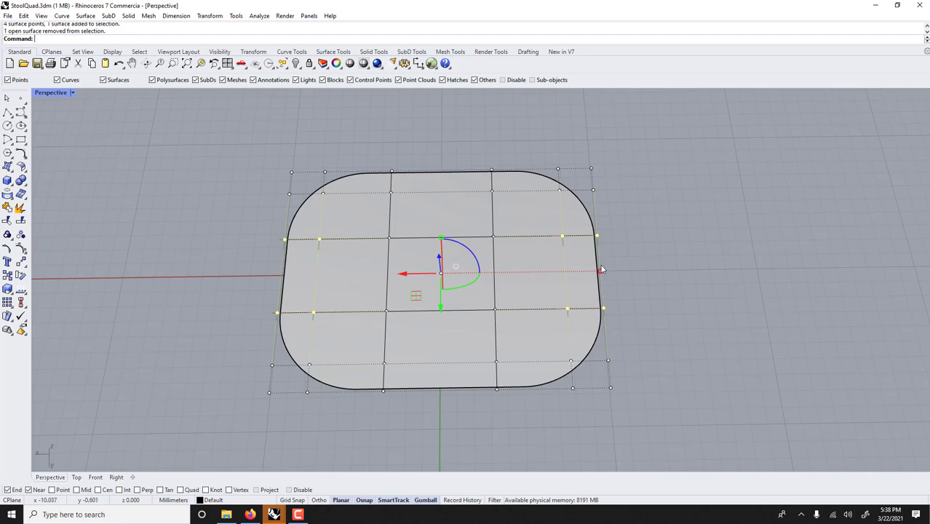
{"action": "left_click_drag", "start_coordinate": [601, 273], "coordinate": [590, 271]}
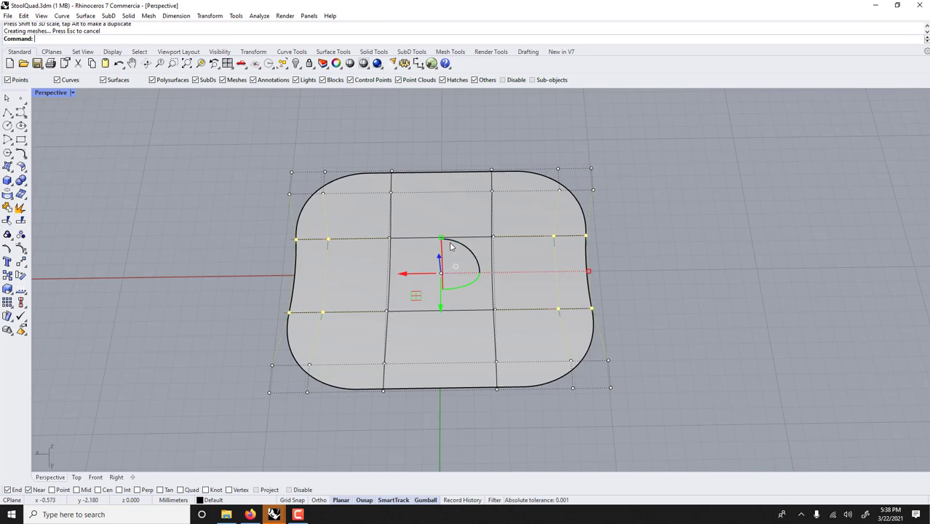
{"action": "mouse_move", "coordinate": [444, 251]}
{"action": "right_mouse_down"}
{"action": "mouse_move", "coordinate": [426, 243]}
{"action": "mouse_move", "coordinate": [433, 240]}
{"action": "right_mouse_up"}
{"action": "mouse_move", "coordinate": [448, 222]}
{"action": "left_mouse_down"}
{"action": "mouse_move", "coordinate": [453, 208]}
{"action": "mouse_move", "coordinate": [447, 222]}
{"action": "left_mouse_up"}
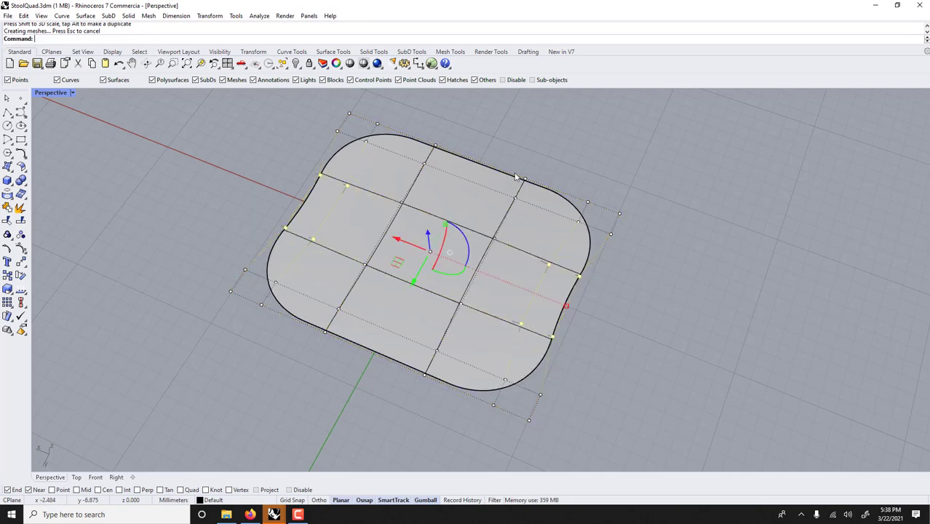
Scale the middle control points of both long edges inward toward the seat's centre.
{"action": "right_click_drag", "start_coordinate": [516, 172], "coordinate": [426, 177]}
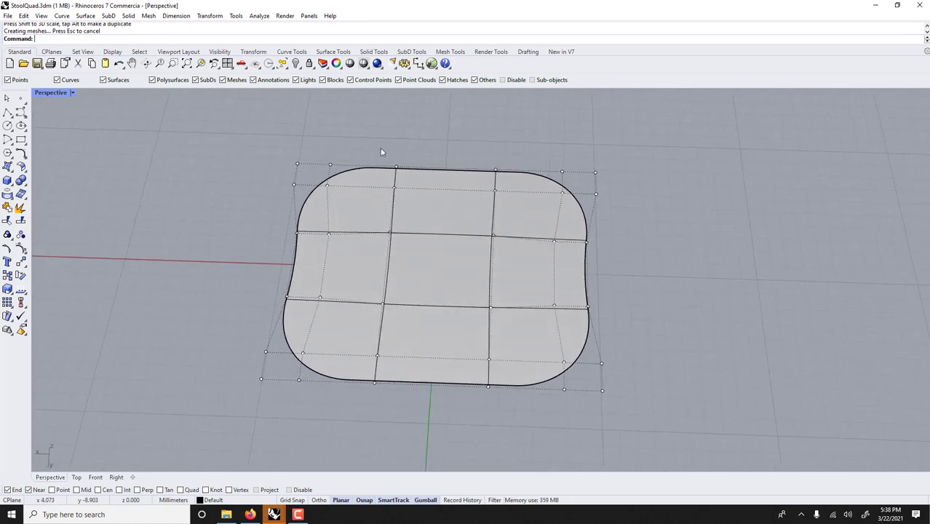
{"action": "left_click_drag", "start_coordinate": [379, 151], "coordinate": [500, 199]}
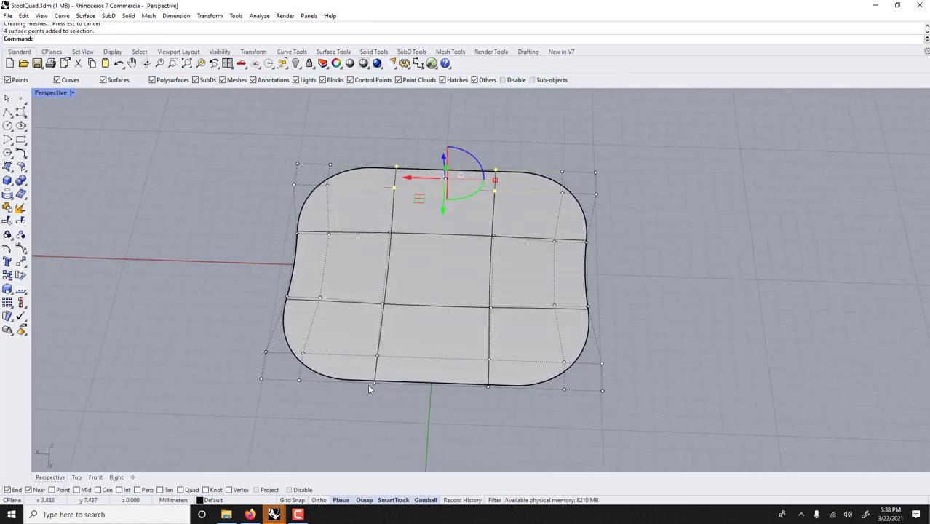
{"action": "left_click_drag", "start_coordinate": [358, 384], "coordinate": [523, 349], "text": "shift"}
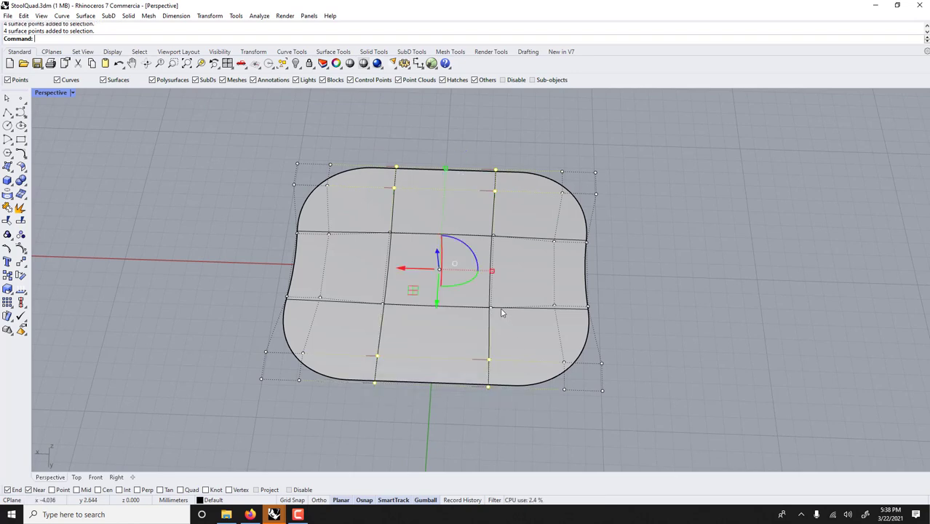
{"action": "right_click_drag", "start_coordinate": [500, 313], "coordinate": [437, 288]}
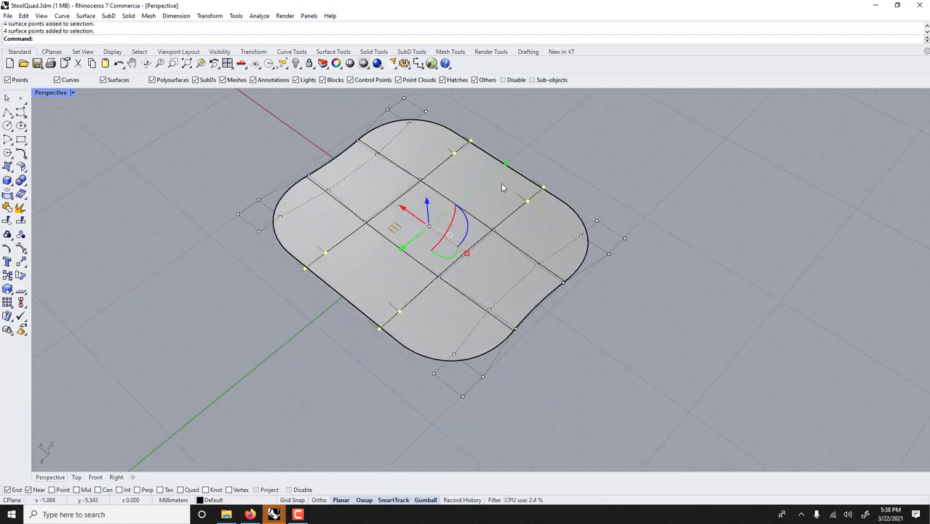
{"action": "mouse_move", "coordinate": [506, 164]}
{"action": "left_mouse_down"}
{"action": "mouse_move", "coordinate": [491, 175]}
{"action": "mouse_move", "coordinate": [497, 169]}
{"action": "left_mouse_up"}
{"action": "left_click", "coordinate": [519, 129]}
Rotate the two outermost columns of control points at one short end so that the seat edge curves down.
{"action": "mouse_move", "coordinate": [521, 129]}
{"action": "right_mouse_down"}
{"action": "mouse_move", "coordinate": [582, 182]}
{"action": "mouse_move", "coordinate": [595, 142]}
{"action": "mouse_move", "coordinate": [526, 126]}
{"action": "right_mouse_up"}
{"action": "left_click_drag", "start_coordinate": [525, 128], "coordinate": [625, 277]}
{"action": "right_click_drag", "start_coordinate": [625, 278], "coordinate": [611, 215]}
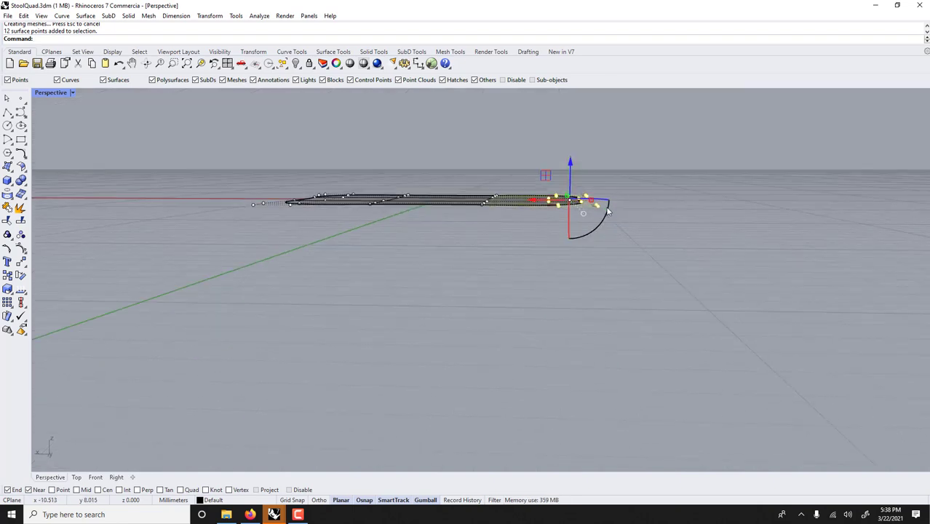
{"action": "left_click_drag", "start_coordinate": [609, 212], "coordinate": [567, 185]}
Tilt the two outermost columns of control points at the opposite short end and adjust their height slightly.
{"action": "left_click_drag", "start_coordinate": [215, 154], "coordinate": [348, 227]}
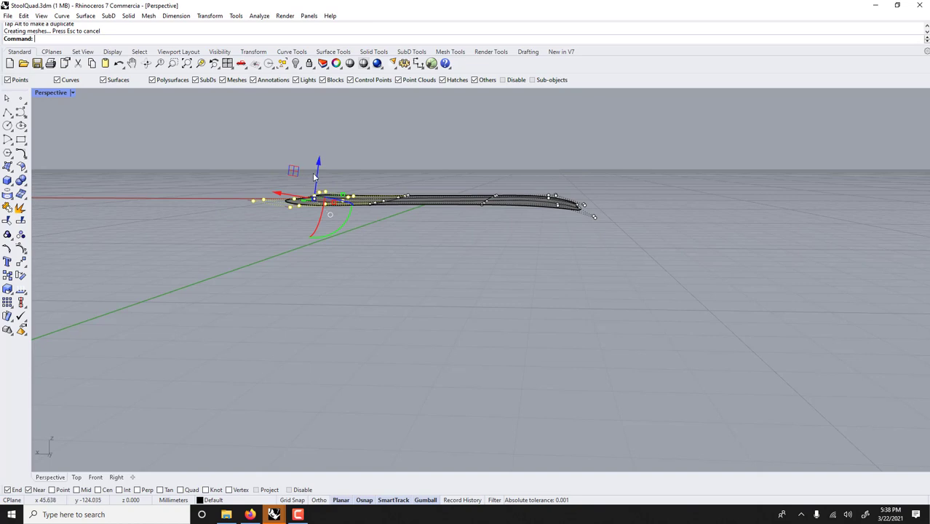
{"action": "left_click_drag", "start_coordinate": [314, 177], "coordinate": [319, 181]}
{"action": "left_click", "coordinate": [504, 171]}
Adjust the height of the two middle columns of control points, then hide the points and select the seat surface.
{"action": "right_click_drag", "start_coordinate": [505, 170], "coordinate": [470, 241]}
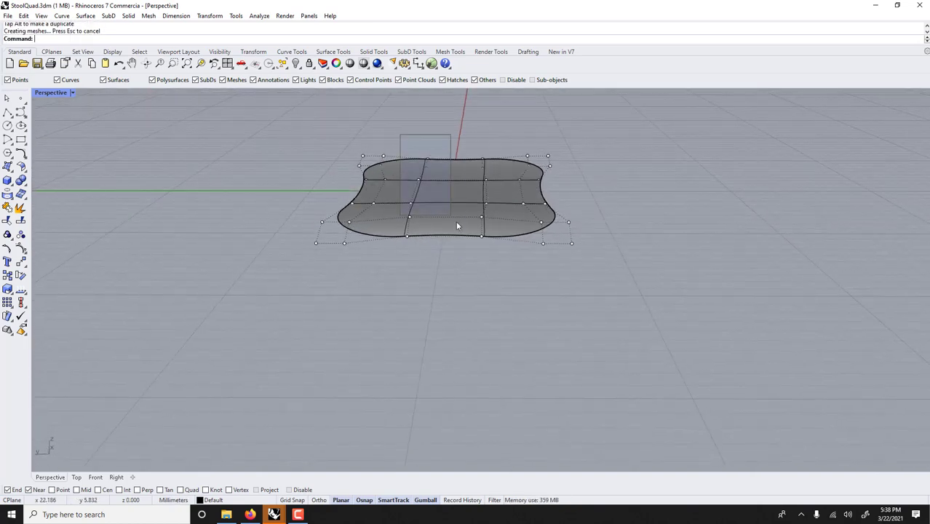
{"action": "left_click_drag", "start_coordinate": [469, 241], "coordinate": [499, 262]}
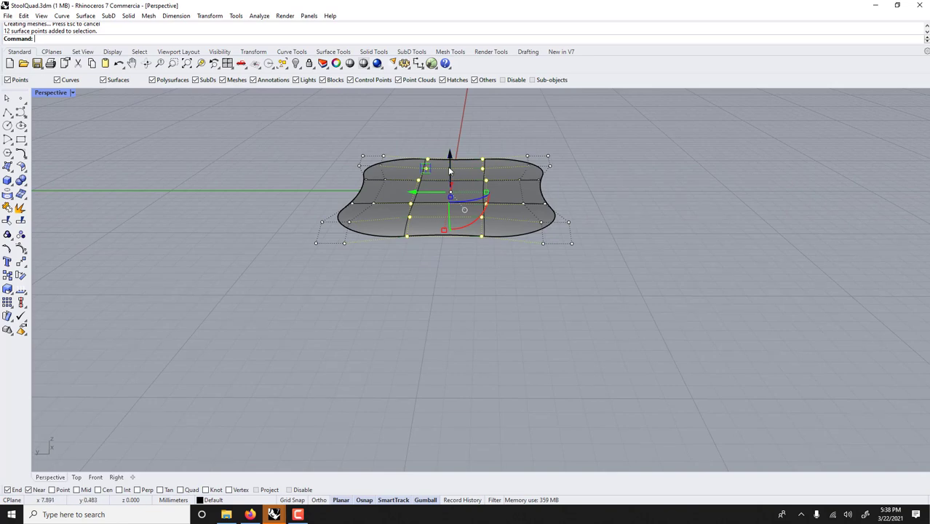
{"action": "left_click_drag", "start_coordinate": [450, 170], "coordinate": [446, 146]}
{"action": "key", "text": "Escape"}
{"action": "right_click_drag", "start_coordinate": [440, 162], "coordinate": [519, 174]}
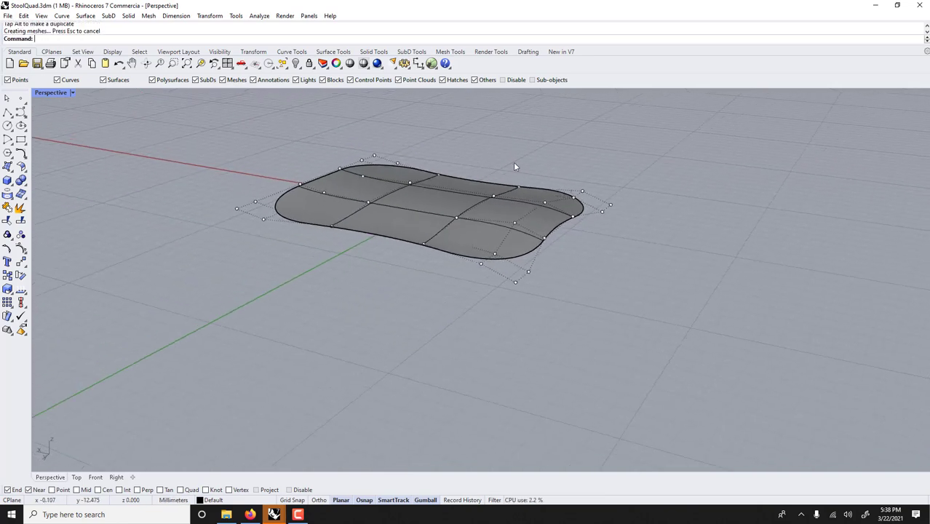
{"action": "key", "text": "Escape"}
{"action": "left_click", "coordinate": [487, 191]}
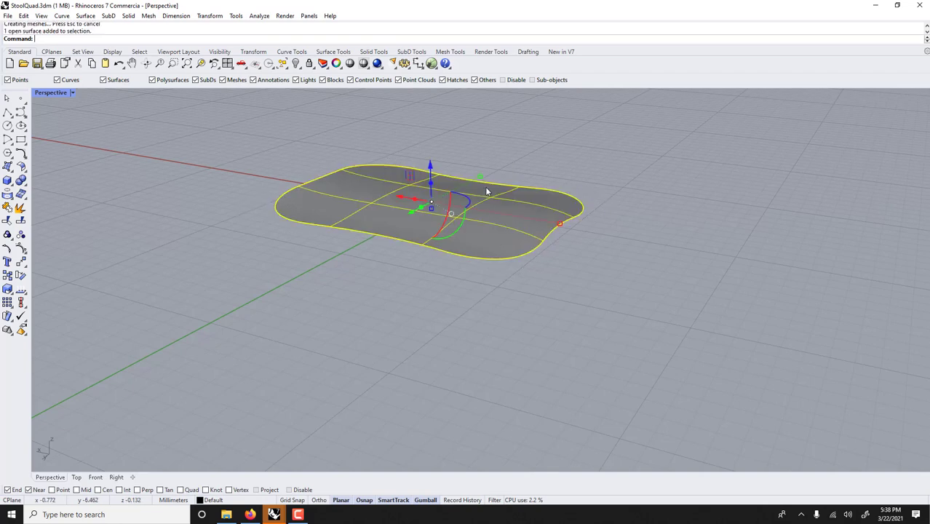
{"action": "key", "text": "ctrl+shift+e"}
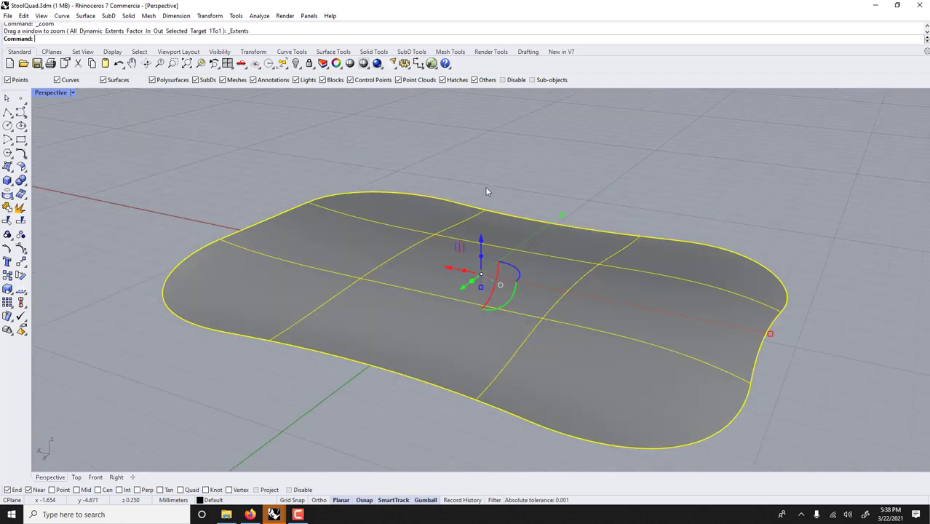
{"action": "right_click_drag", "start_coordinate": [483, 161], "coordinate": [477, 218]}
{"action": "left_click", "coordinate": [558, 199]}
{"action": "left_click", "coordinate": [536, 265]}
{"action": "mouse_move", "coordinate": [570, 253]}
{"action": "right_mouse_down"}
{"action": "mouse_move", "coordinate": [553, 218]}
{"action": "mouse_move", "coordinate": [576, 253]}
{"action": "right_mouse_up"}
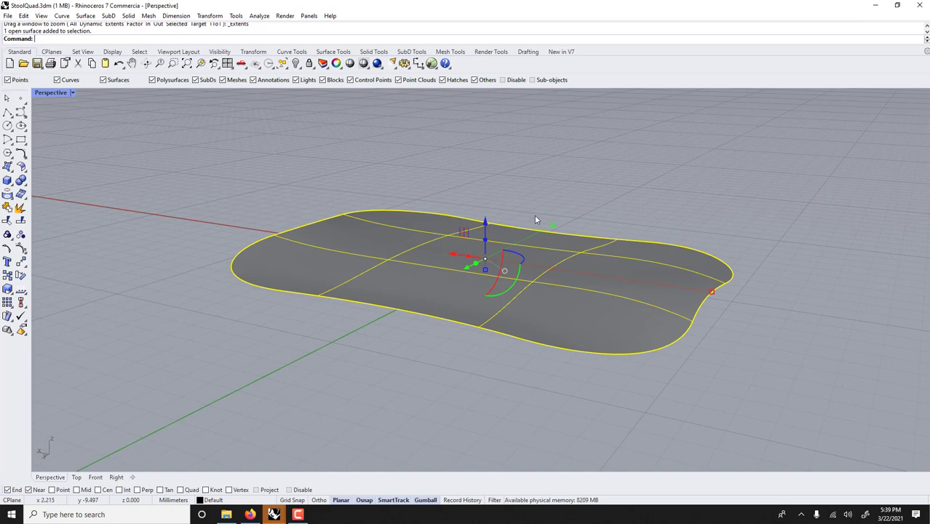
{"action": "type", "text": "extrudeCrv"}
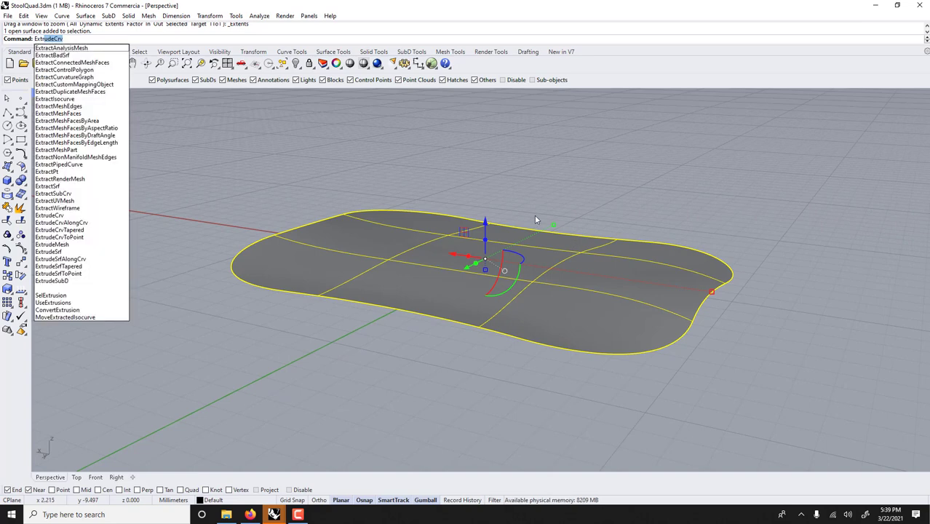
{"action": "key", "text": "Return"}
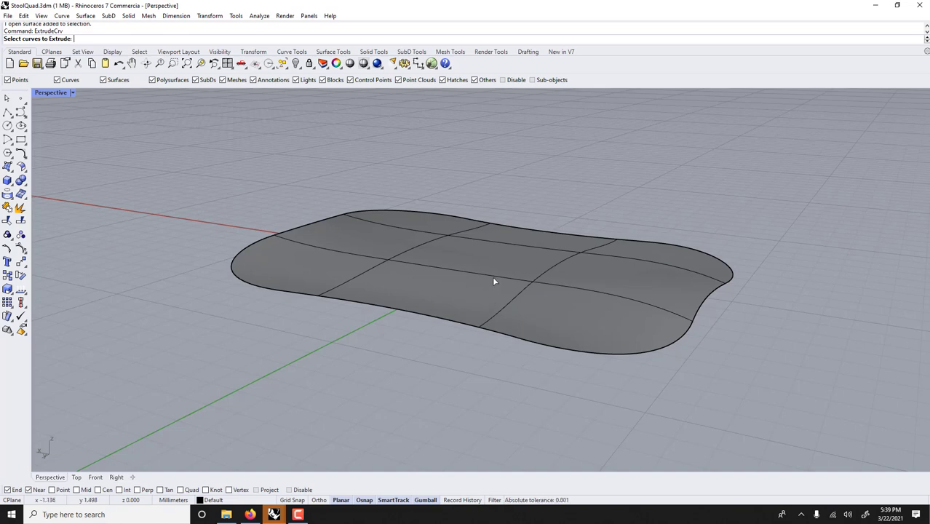
{"action": "key", "text": "Escape"}
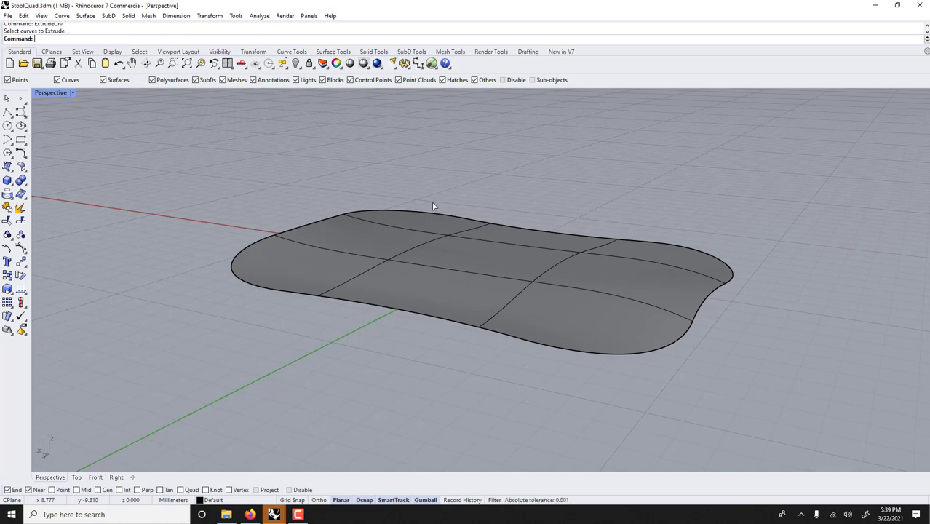
Offset the seat surface upward by 1 mm into a closed solid, with the Loose and Solid options set to Yes.
{"action": "left_click", "coordinate": [416, 235]}
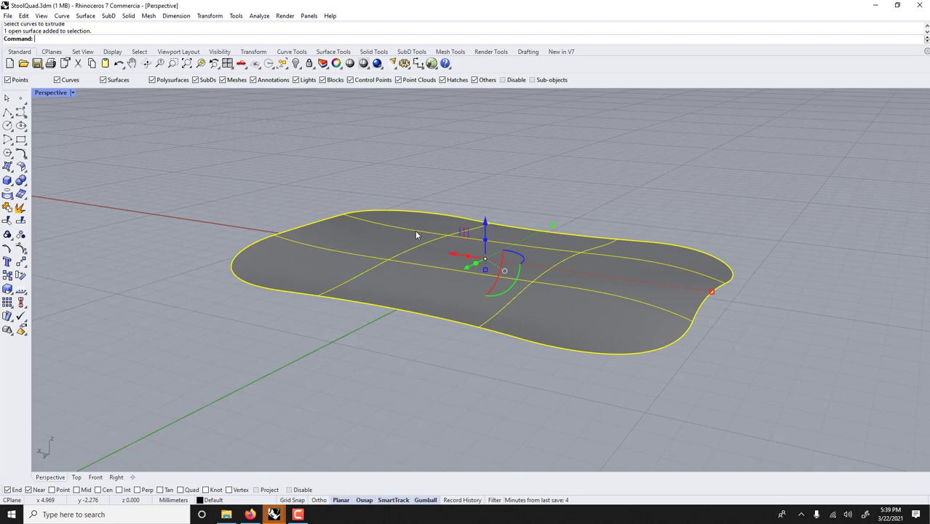
{"action": "type", "text": "off"}
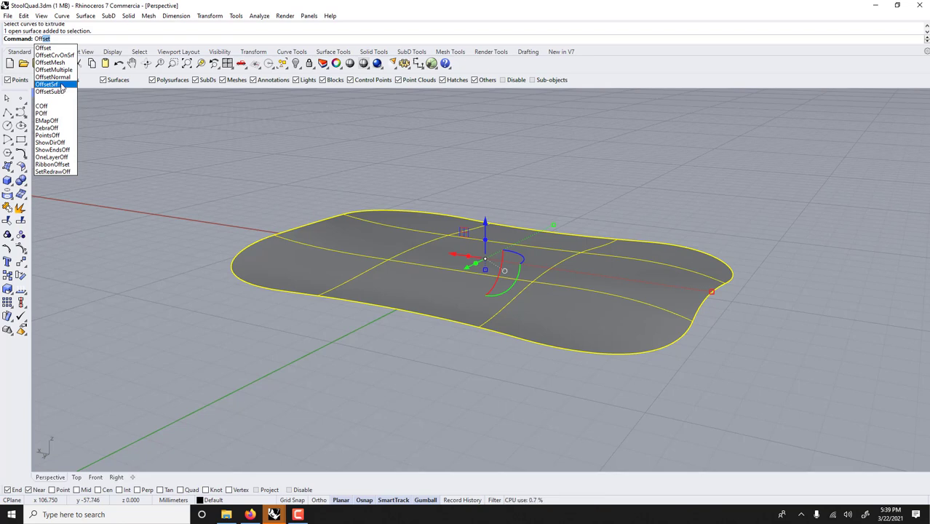
{"action": "left_click", "coordinate": [63, 86]}
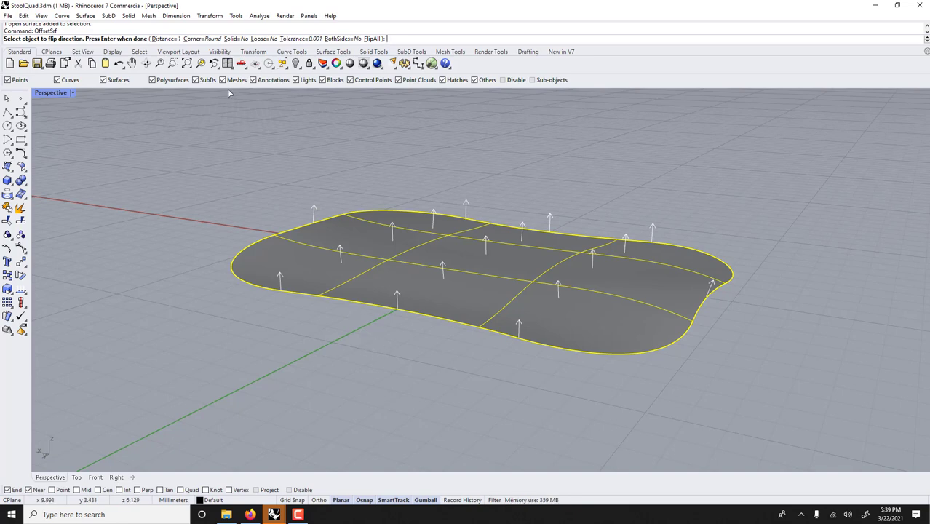
{"action": "left_click", "coordinate": [265, 38]}
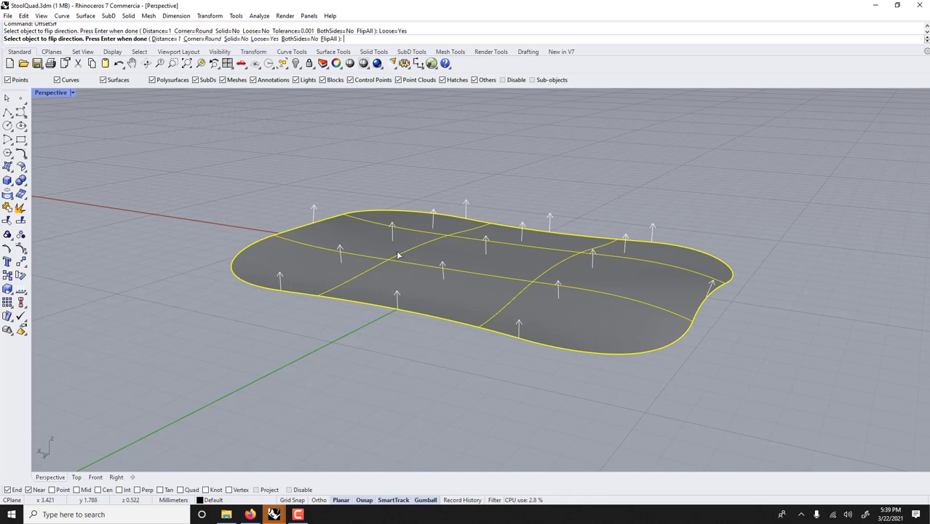
{"action": "left_click", "coordinate": [231, 40]}
{"action": "key", "text": "Return"}
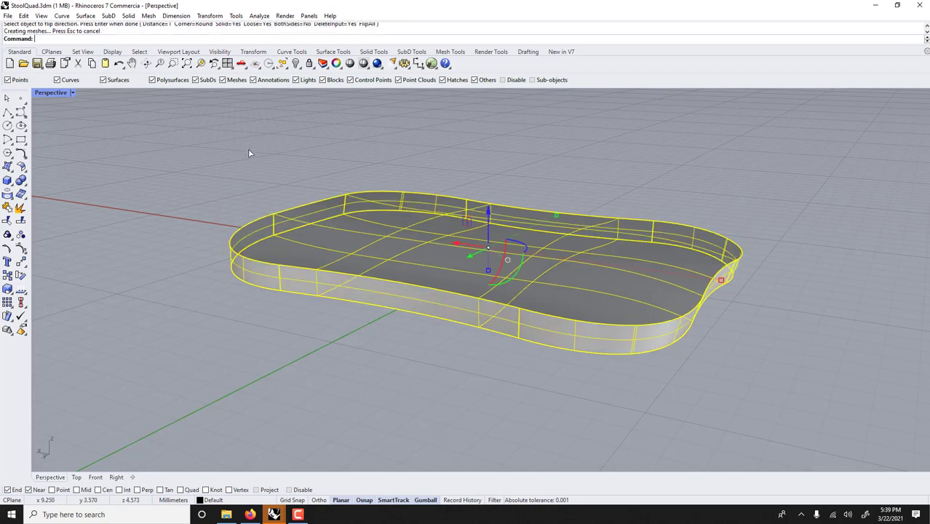
Examine the thickened seat's thickness and edges from several angles.
{"action": "left_click", "coordinate": [233, 155]}
{"action": "right_click_drag", "start_coordinate": [233, 154], "coordinate": [354, 283]}
{"action": "left_click", "coordinate": [409, 277]}
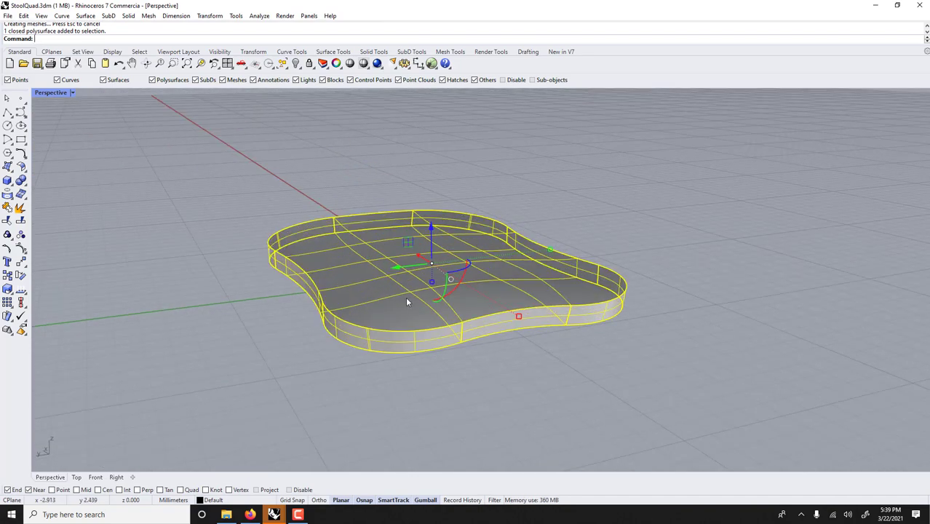
{"action": "right_click_drag", "start_coordinate": [407, 302], "coordinate": [522, 245]}
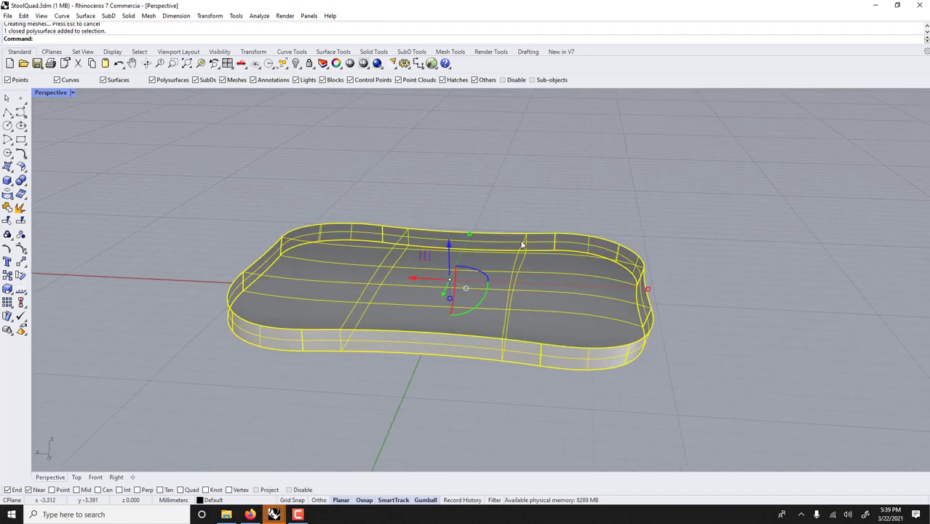
{"action": "left_click", "coordinate": [518, 204]}
{"action": "scroll", "coordinate": [428, 268], "scroll_direction": "down", "scroll_amount": 3}
{"action": "right_click_drag", "start_coordinate": [431, 283], "coordinate": [402, 274]}
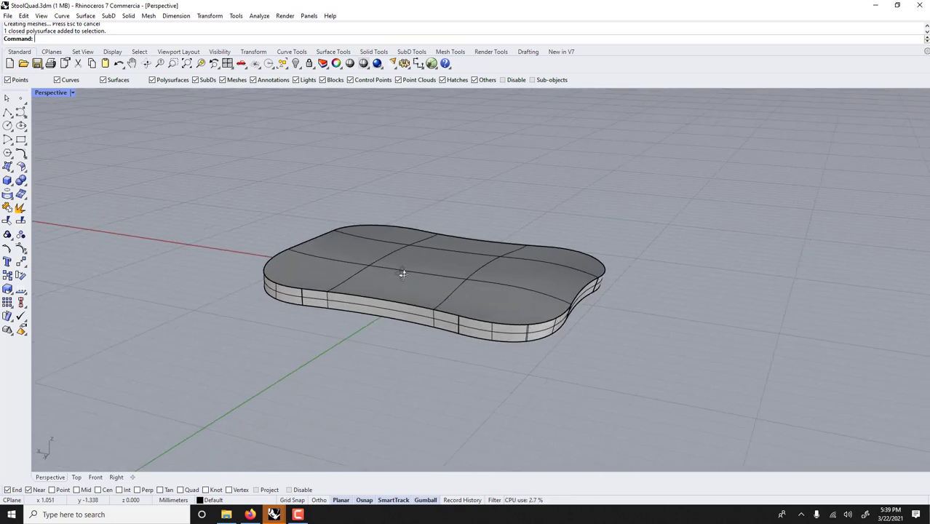
{"action": "left_click", "coordinate": [402, 304]}
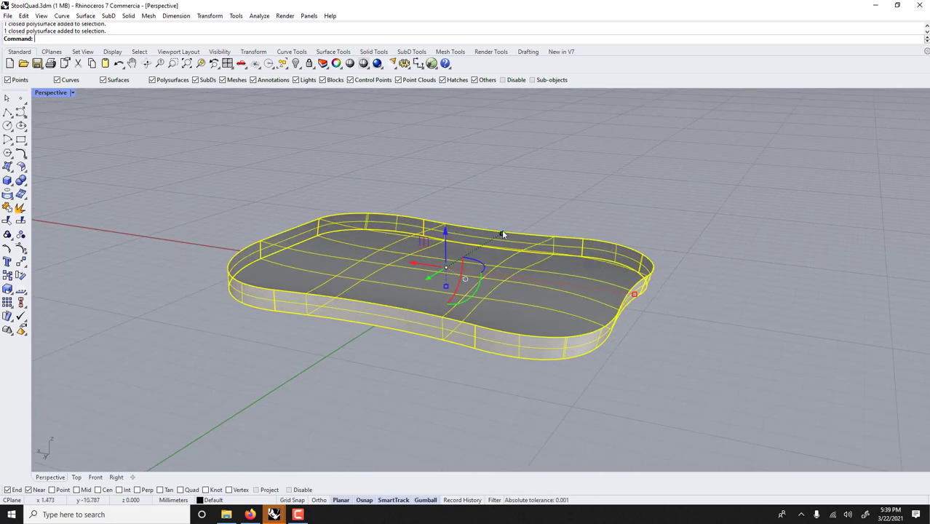
{"action": "right_click_drag", "start_coordinate": [501, 232], "coordinate": [472, 242]}
{"action": "scroll", "coordinate": [463, 256], "scroll_direction": "up", "scroll_amount": 2}
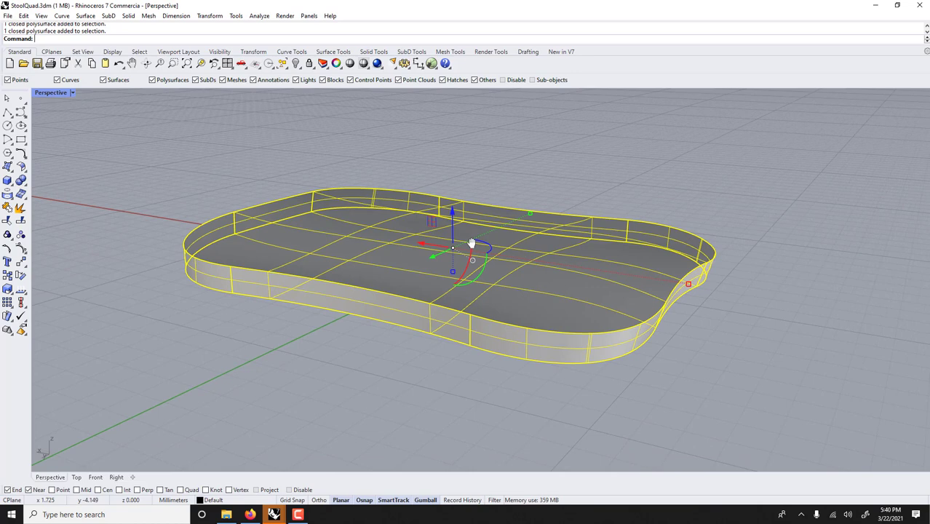
Chamfer all edges of the thickened seat with a distance of 0.25.
{"action": "type", "text": "hamferEdge"}
{"action": "key", "text": "Return"}
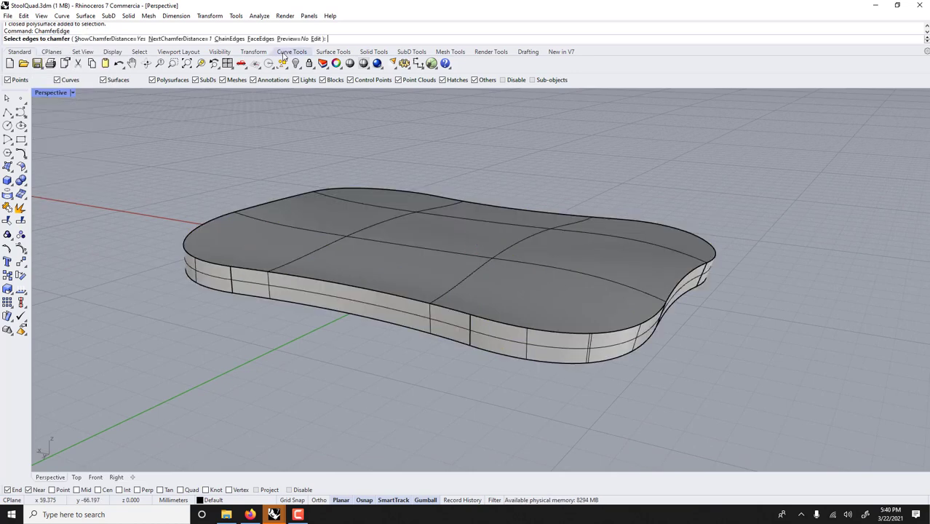
{"action": "left_click", "coordinate": [190, 38]}
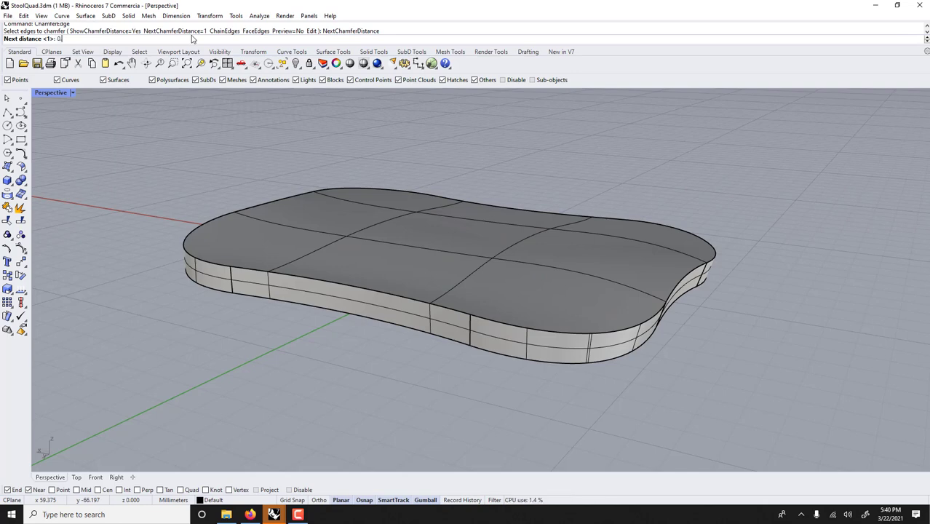
{"action": "type", "text": "0.25"}
{"action": "key", "text": "Return"}
{"action": "left_click_drag", "start_coordinate": [114, 131], "coordinate": [670, 371]}
{"action": "key", "text": "Return"}
{"action": "key", "text": "Return"}
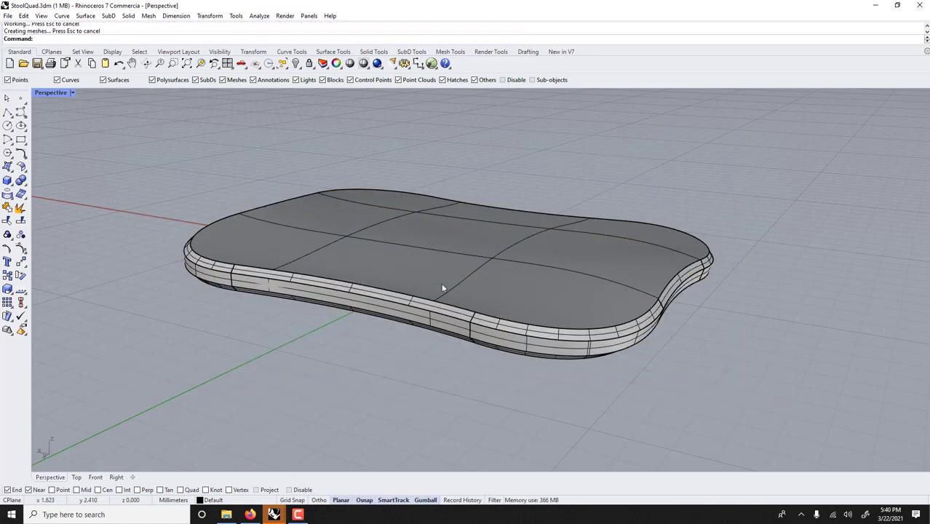
Maximize the Front view and frame the seat with empty space beneath it.
{"action": "right_click_drag", "start_coordinate": [455, 287], "coordinate": [393, 313]}
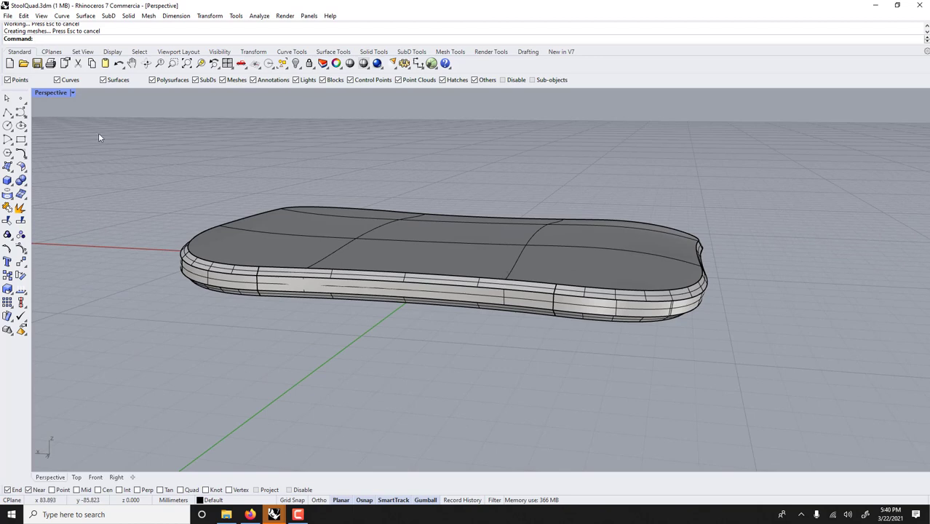
{"action": "double_click", "coordinate": [51, 93]}
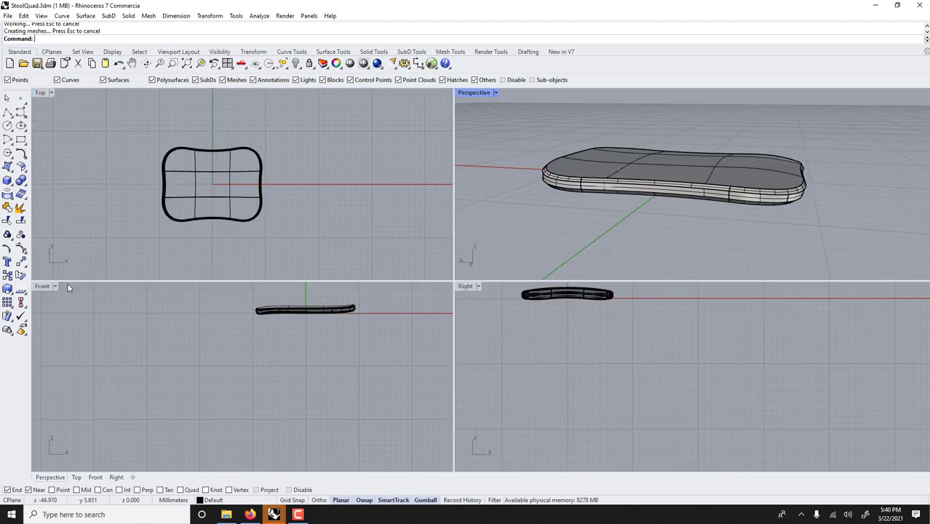
{"action": "double_click", "coordinate": [42, 288]}
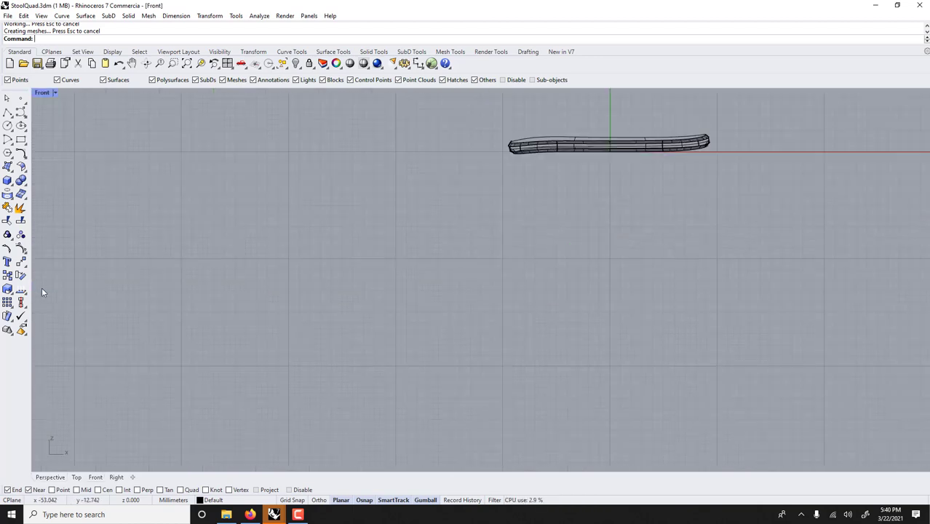
{"action": "right_click_drag", "start_coordinate": [458, 241], "coordinate": [390, 263]}
{"action": "scroll", "coordinate": [468, 269], "scroll_direction": "up", "scroll_amount": 2}
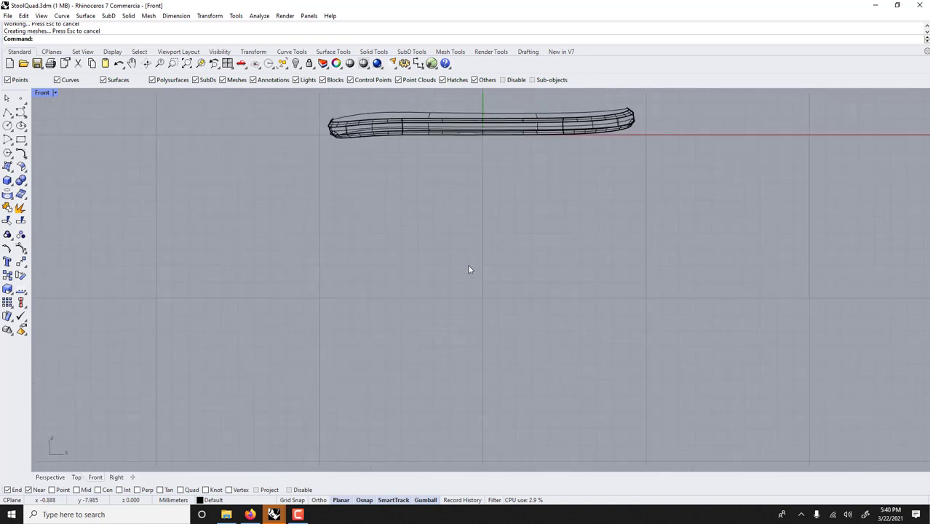
{"action": "scroll", "coordinate": [466, 269], "scroll_direction": "down", "scroll_amount": 1}
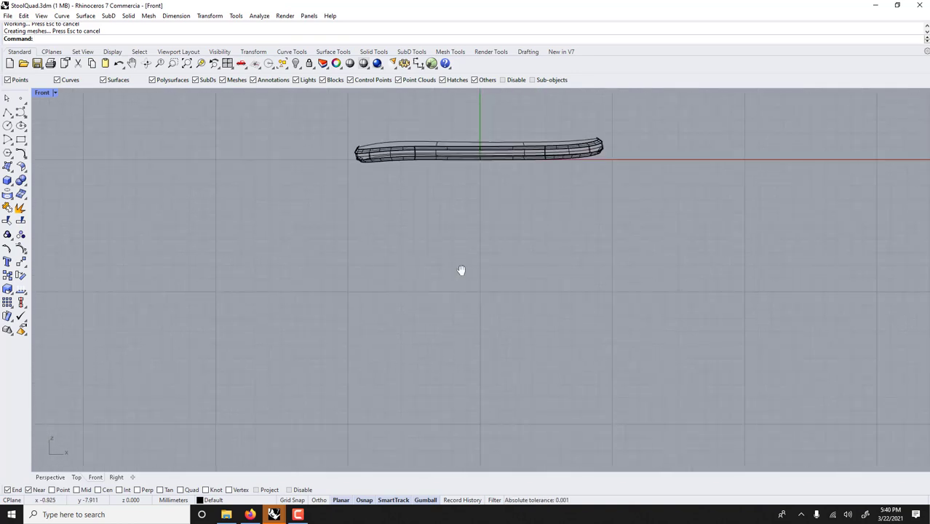
Try an inverted-U control-point curve beneath the seat as a leg outline and delete it.
{"action": "left_click", "coordinate": [20, 112]}
{"action": "left_click", "coordinate": [368, 386]}
{"action": "left_click", "coordinate": [367, 275]}
{"action": "left_click", "coordinate": [368, 185]}
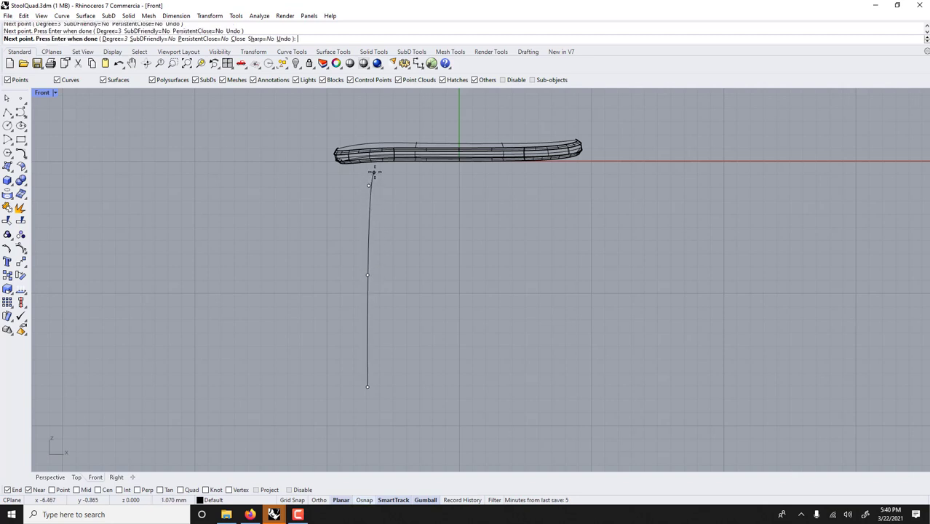
{"action": "left_click", "coordinate": [386, 168]}
{"action": "left_click", "coordinate": [496, 168]}
{"action": "left_click", "coordinate": [541, 174]}
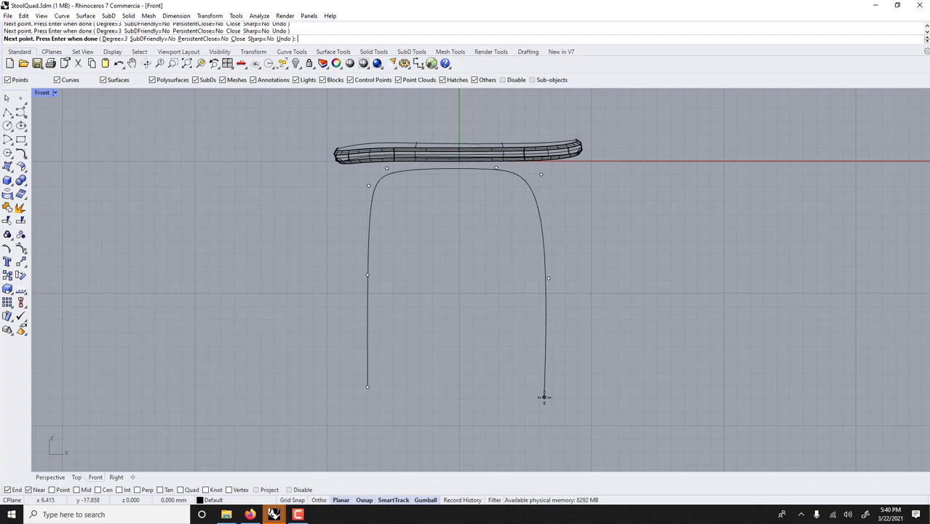
{"action": "left_click", "coordinate": [545, 396]}
{"action": "key", "text": "Return"}
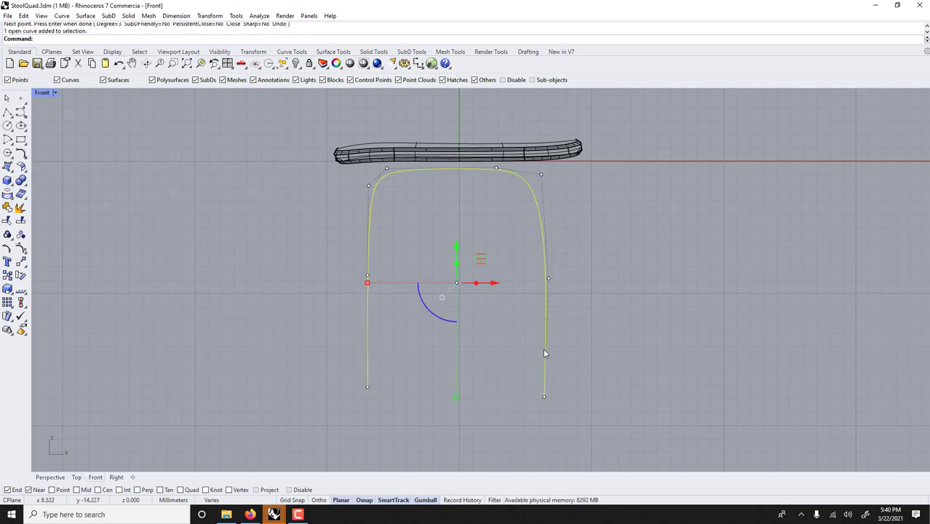
{"action": "key", "text": "Delete"}
Draw a single straight polyline leg from just below the seat's left end, slanting slightly outward toward the floor.
{"action": "left_click", "coordinate": [8, 112]}
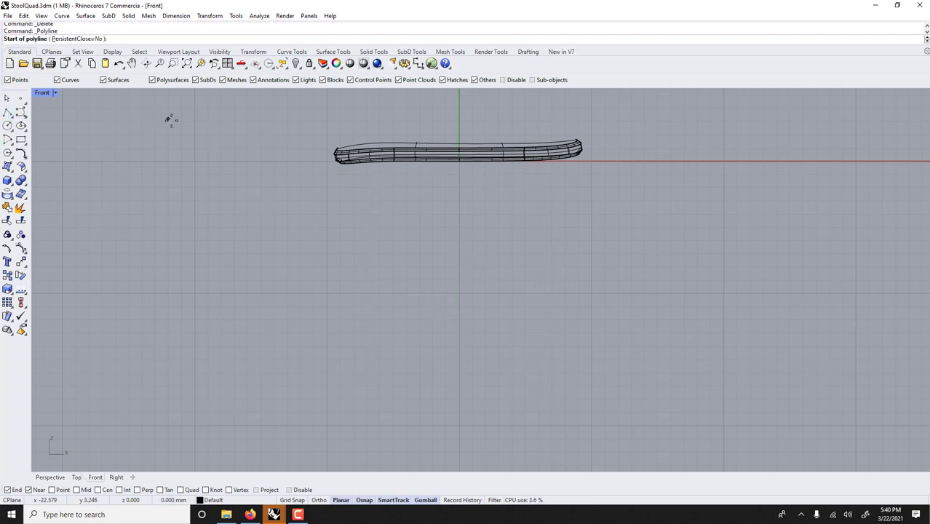
{"action": "left_click", "coordinate": [378, 167]}
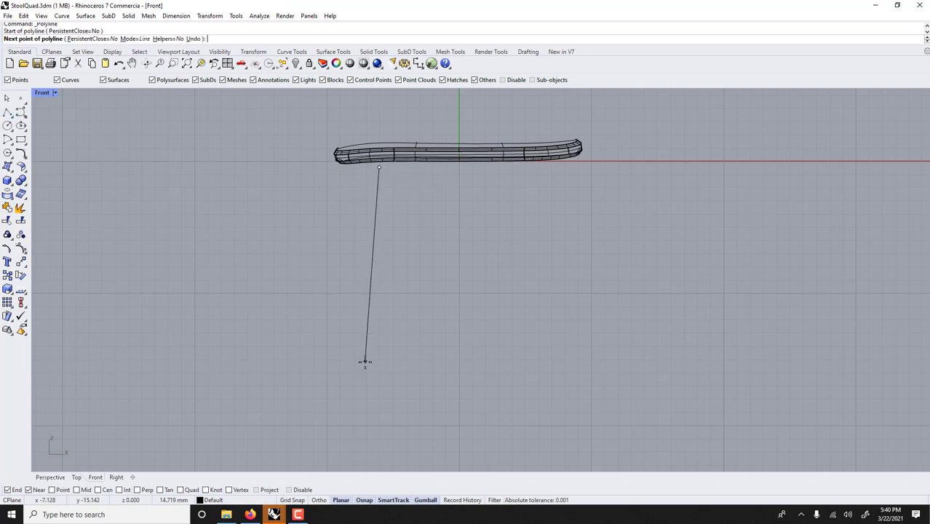
{"action": "left_click", "coordinate": [366, 385]}
{"action": "key", "text": "Return"}
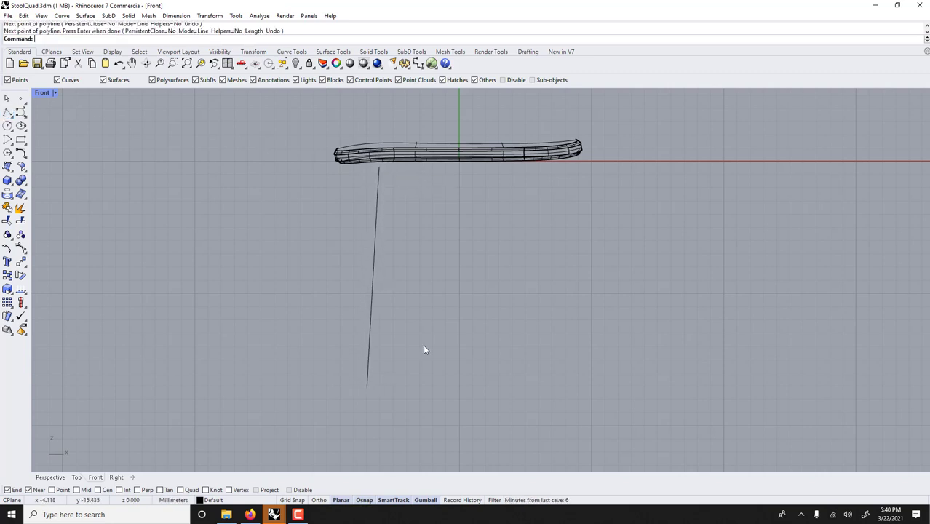
Mirror the slanted leg line across a vertical plane near the seat's centre, keeping the original.
{"action": "left_click", "coordinate": [374, 270]}
{"action": "type", "text": "Mirror"}
{"action": "key", "text": "Return"}
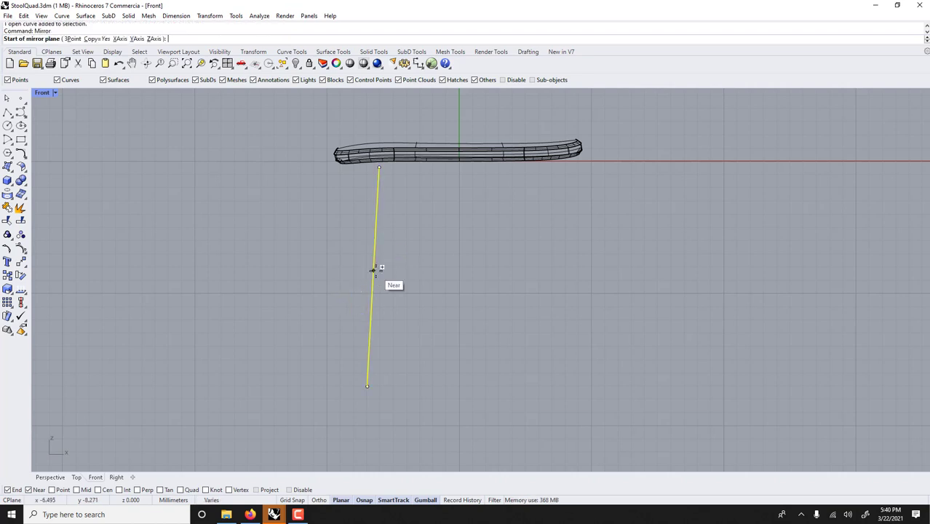
{"action": "left_click", "coordinate": [468, 268]}
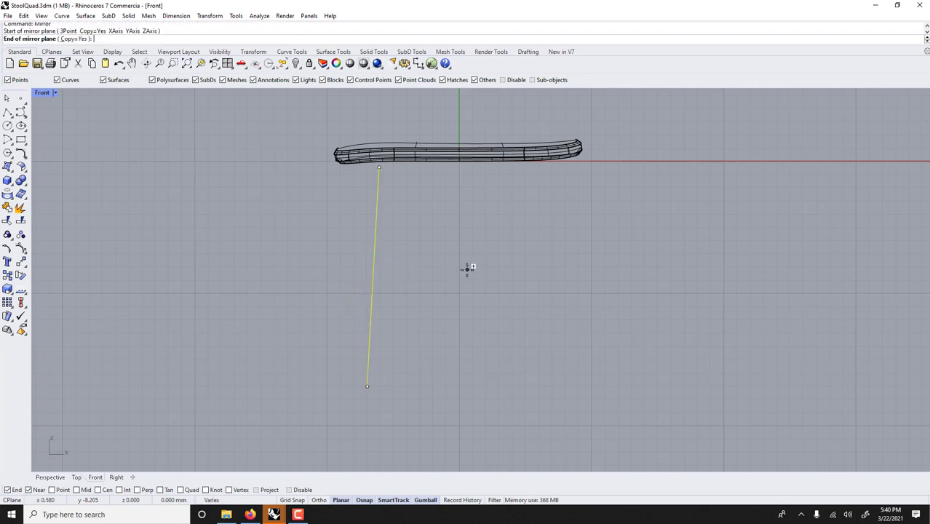
{"action": "left_click", "coordinate": [499, 332]}
{"action": "key", "text": "Escape"}
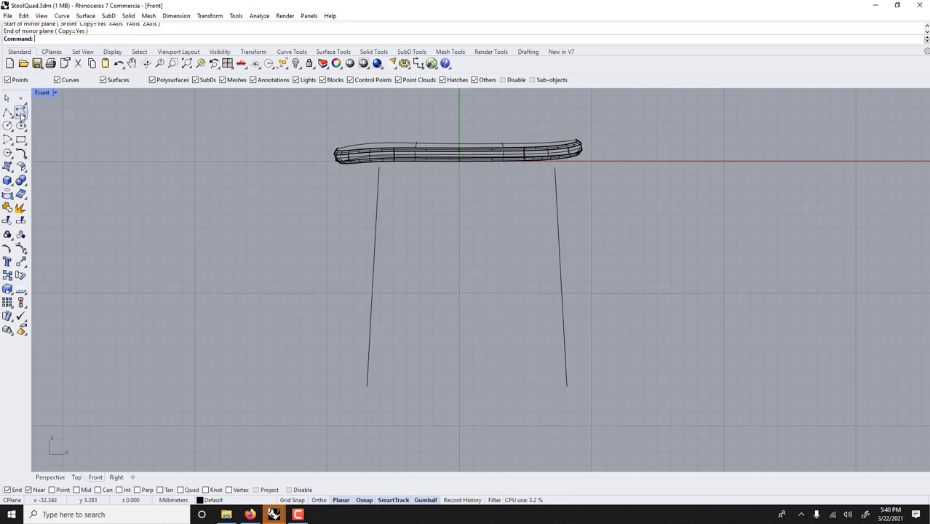
Draw an open, gently arched control-point curve just beneath the seat, crossing the upper ends of both leg lines.
{"action": "left_click", "coordinate": [20, 112]}
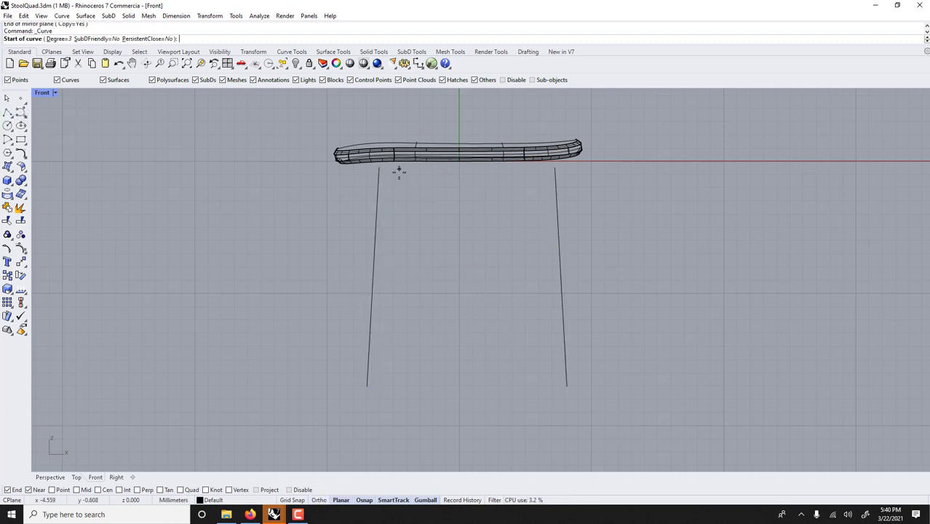
{"action": "left_click", "coordinate": [341, 198]}
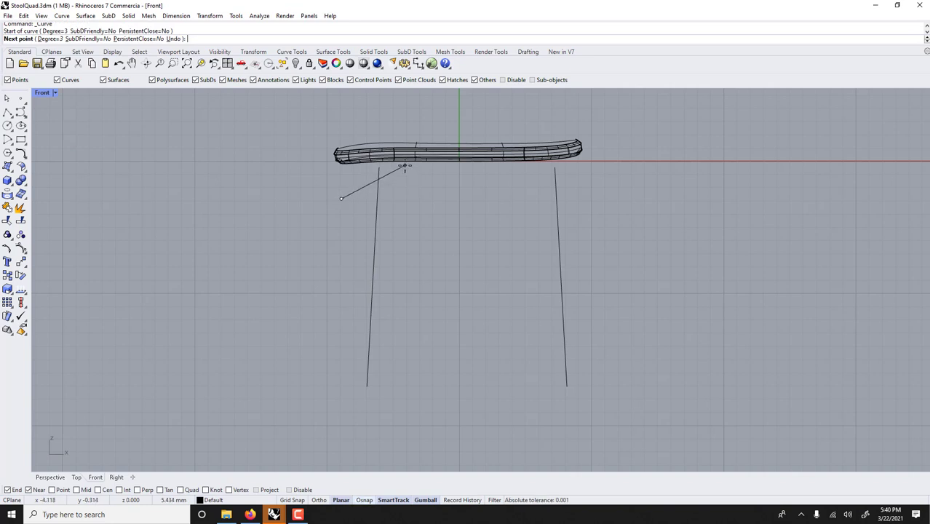
{"action": "left_click", "coordinate": [404, 166]}
{"action": "left_click", "coordinate": [487, 169]}
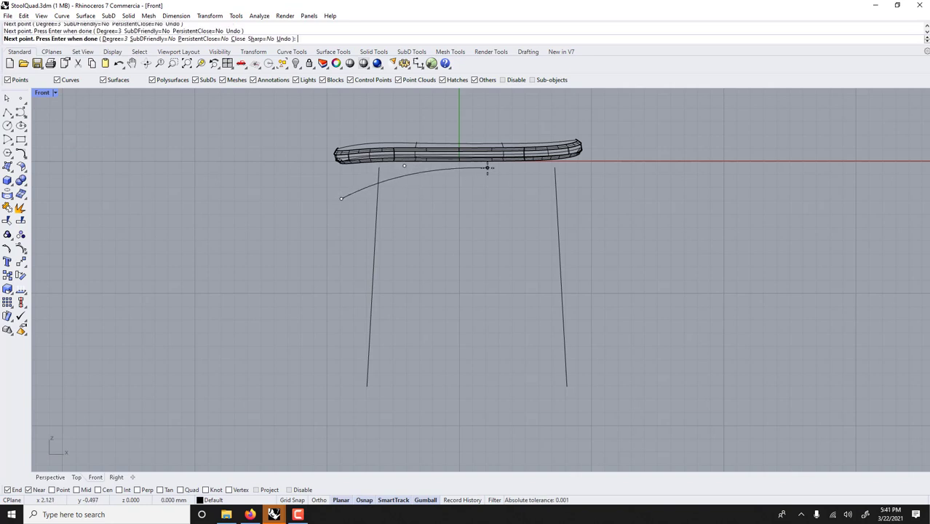
{"action": "left_click", "coordinate": [578, 180]}
{"action": "key", "text": "Return"}
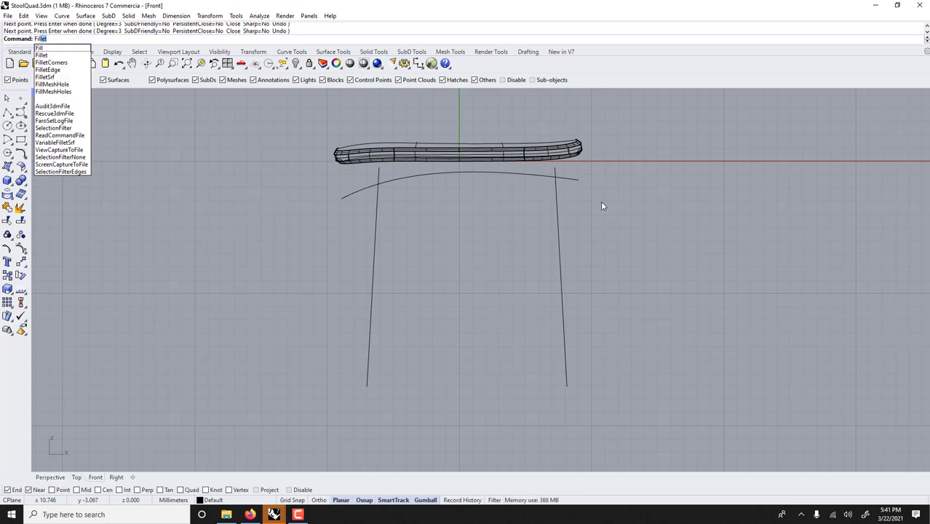
Fillet the left leg line into the arched curve with a radius of 3, joining and trimming both curves.
{"action": "key", "text": "Return"}
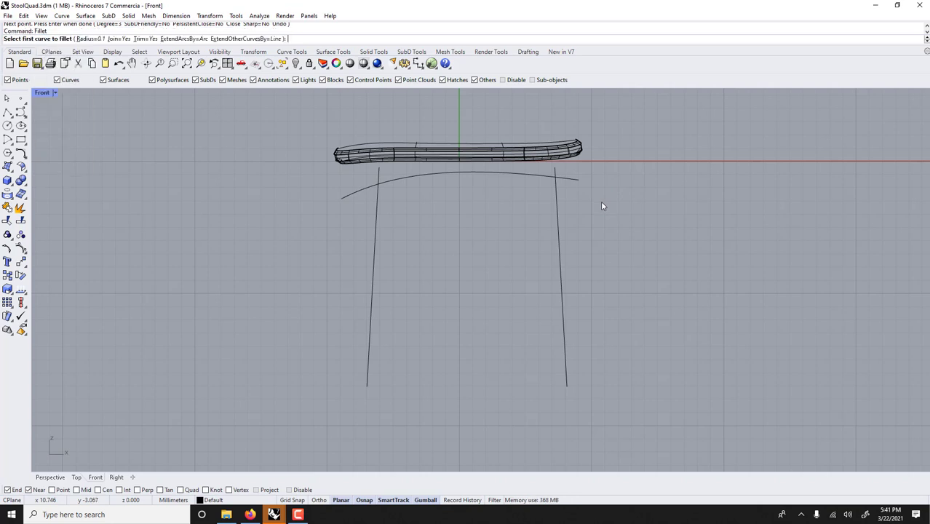
{"action": "left_click", "coordinate": [86, 39]}
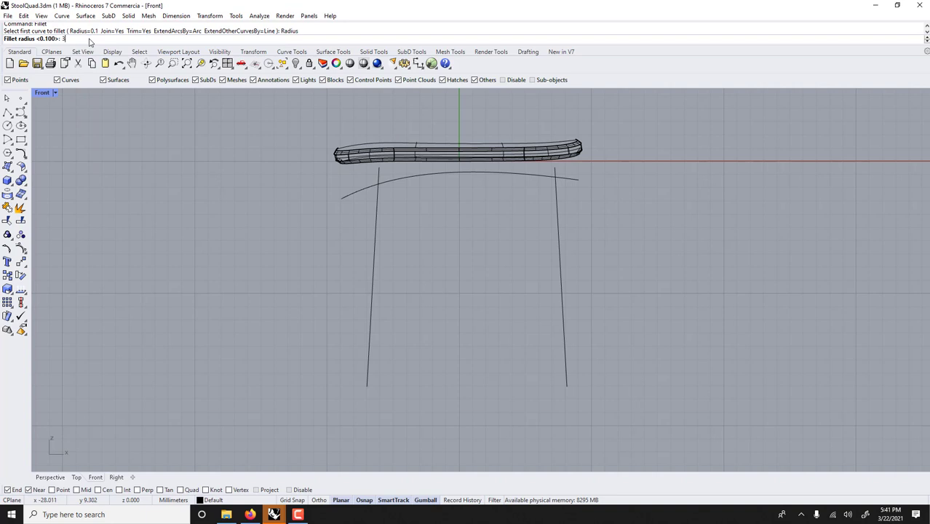
{"action": "key", "text": "Return"}
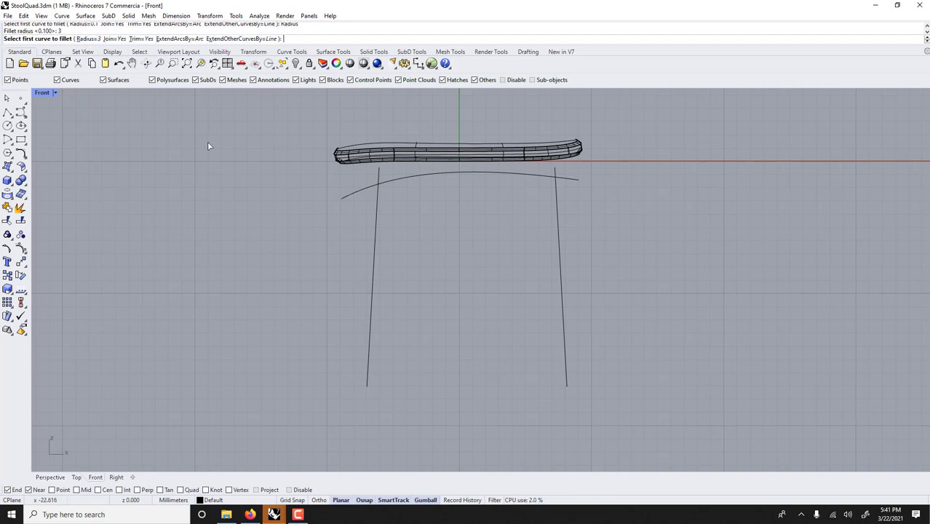
{"action": "left_click", "coordinate": [377, 198]}
{"action": "left_click", "coordinate": [393, 182]}
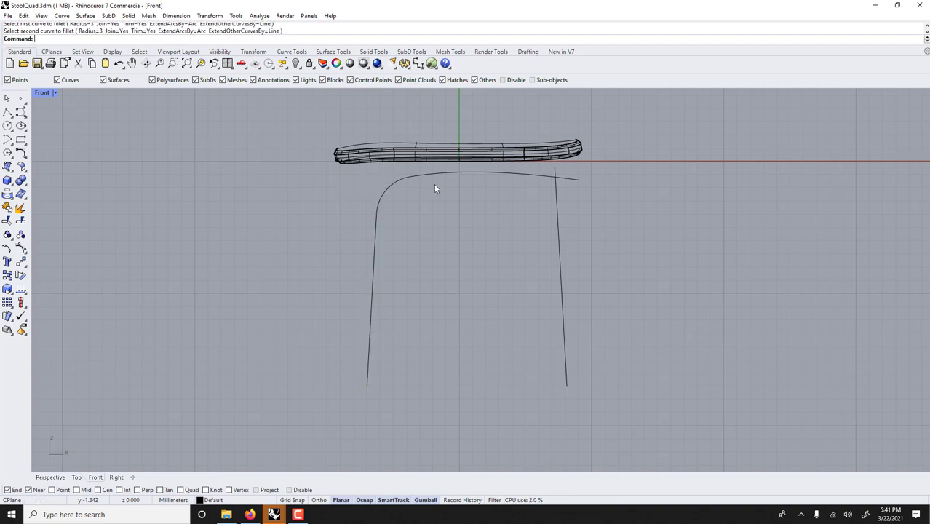
Fillet the arched curve into the right leg line with the same radius to complete the inverted-U leg outline.
{"action": "key", "text": "Return"}
{"action": "left_click", "coordinate": [534, 177]}
{"action": "left_click", "coordinate": [556, 191]}
{"action": "left_click", "coordinate": [543, 186]}
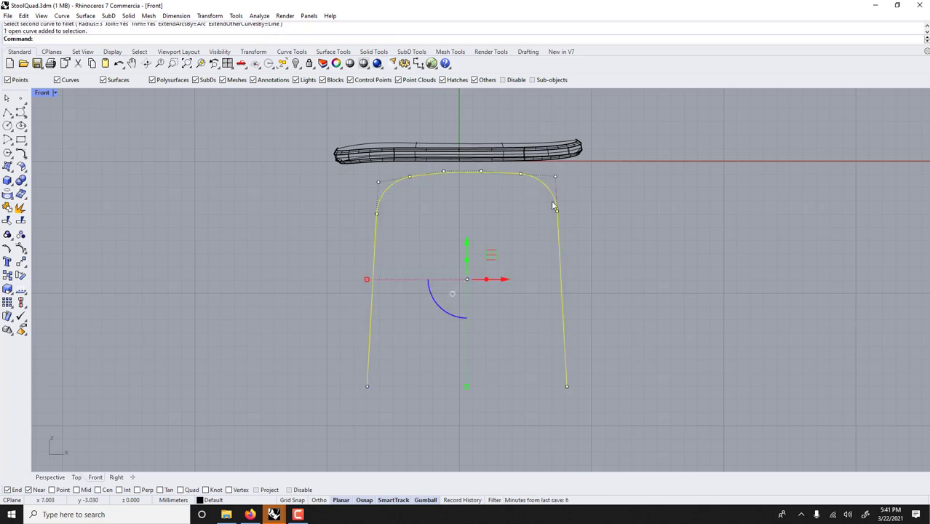
{"action": "left_click", "coordinate": [600, 226]}
Pipe the leg outline with flat caps, using a start radius of about 0.21 mm and an end radius of about 0.37 mm.
{"action": "left_click_drag", "start_coordinate": [607, 168], "coordinate": [313, 345]}
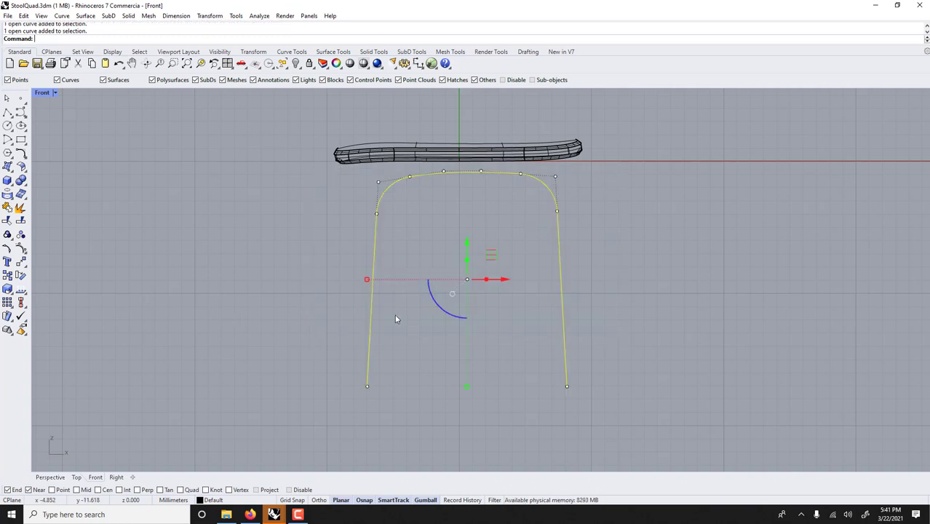
{"action": "type", "text": "pe"}
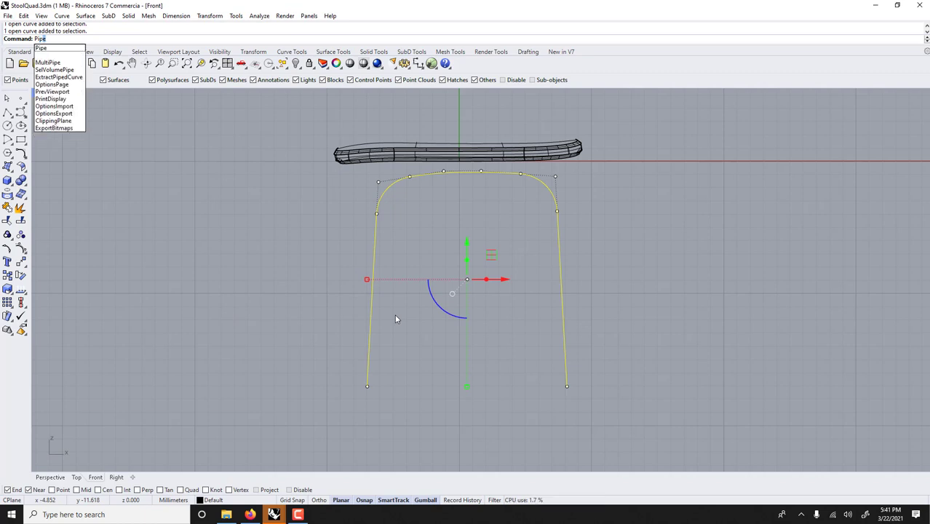
{"action": "key", "text": "Return"}
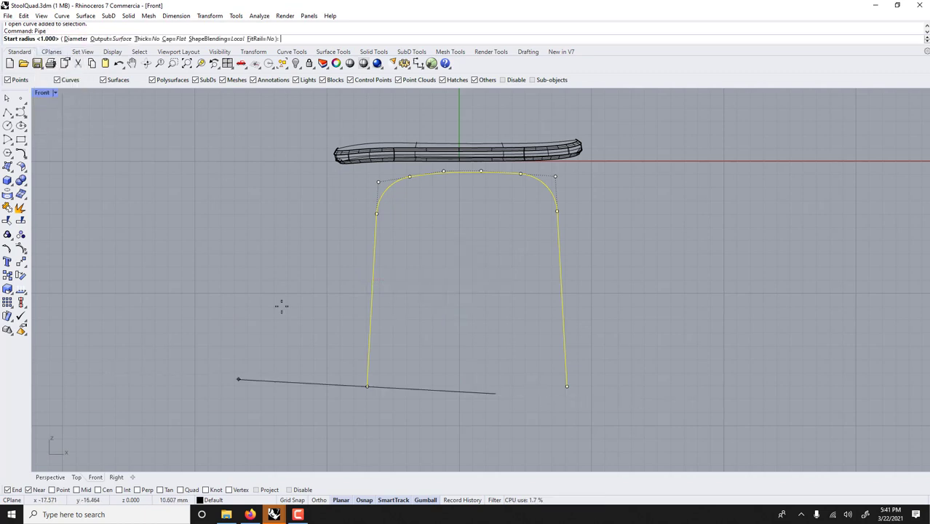
{"action": "scroll", "coordinate": [418, 389], "scroll_direction": "up", "scroll_amount": 3}
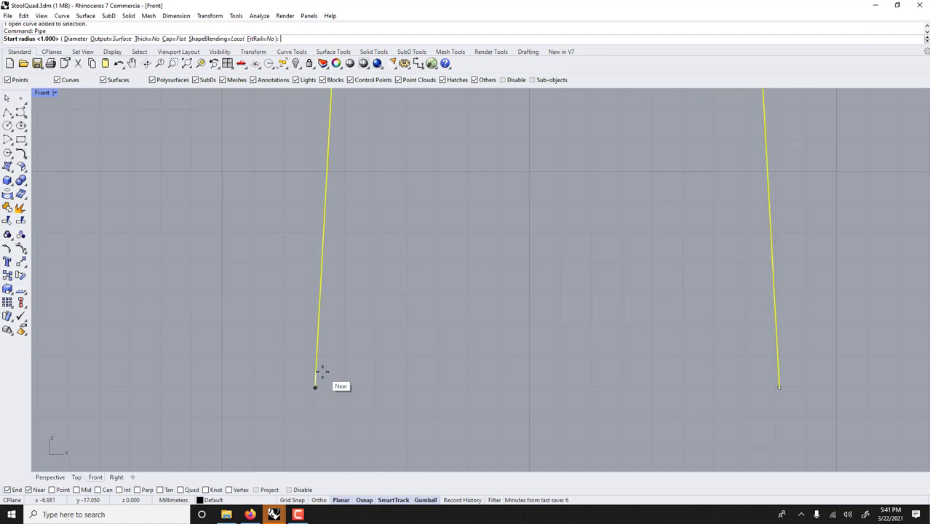
{"action": "left_click", "coordinate": [323, 372]}
{"action": "scroll", "coordinate": [337, 373], "scroll_direction": "down", "scroll_amount": 3}
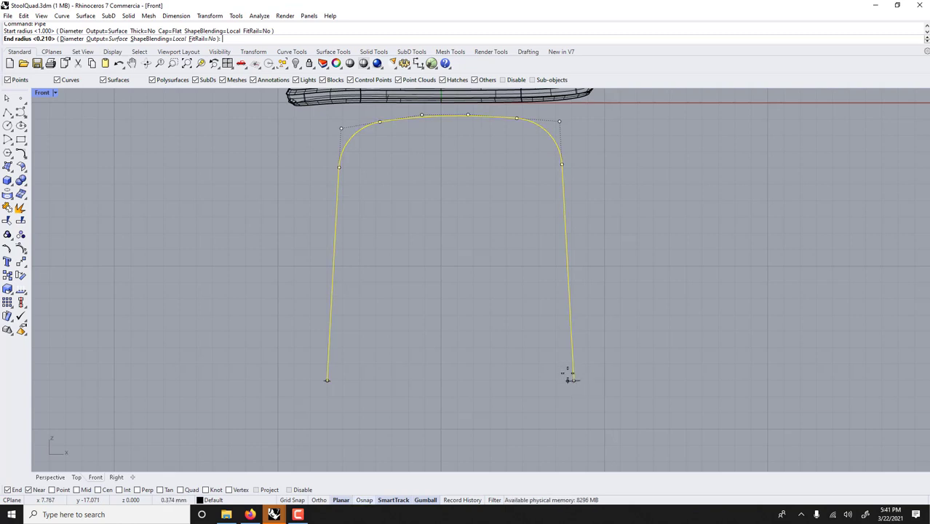
{"action": "left_click", "coordinate": [570, 376]}
{"action": "key", "text": "Return"}
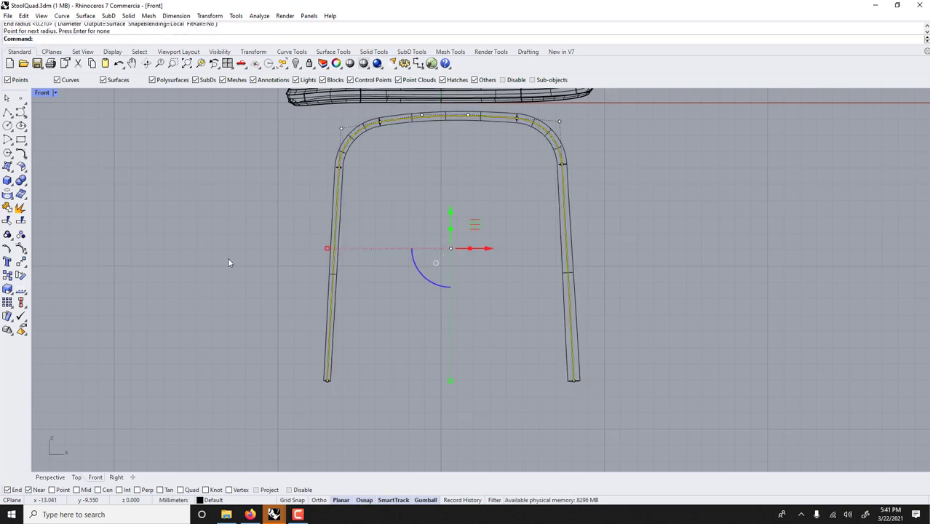
Delete the curve inside the leg pipe and move the pipe up against the seat's underside, roughly centred beneath it.
{"action": "left_click", "coordinate": [407, 119]}
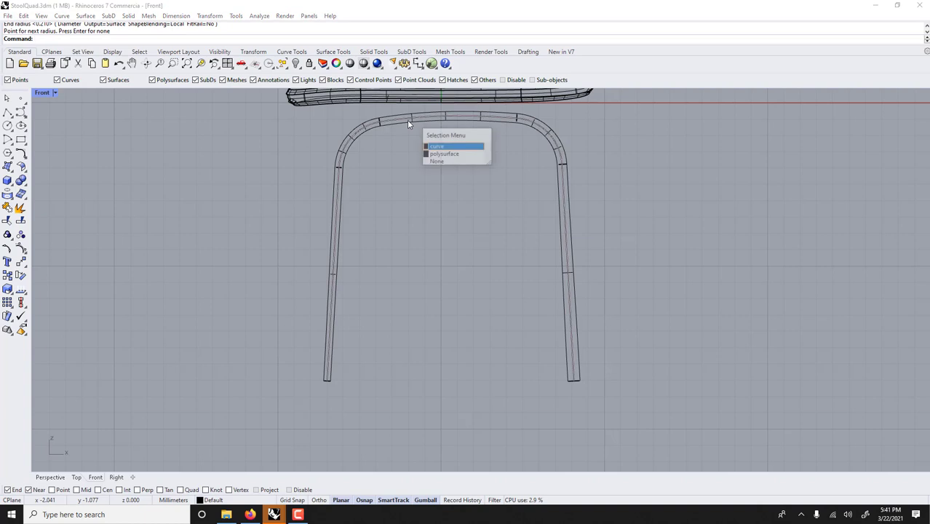
{"action": "left_click", "coordinate": [443, 147]}
{"action": "key", "text": "Delete"}
{"action": "right_click_drag", "start_coordinate": [443, 154], "coordinate": [433, 165]}
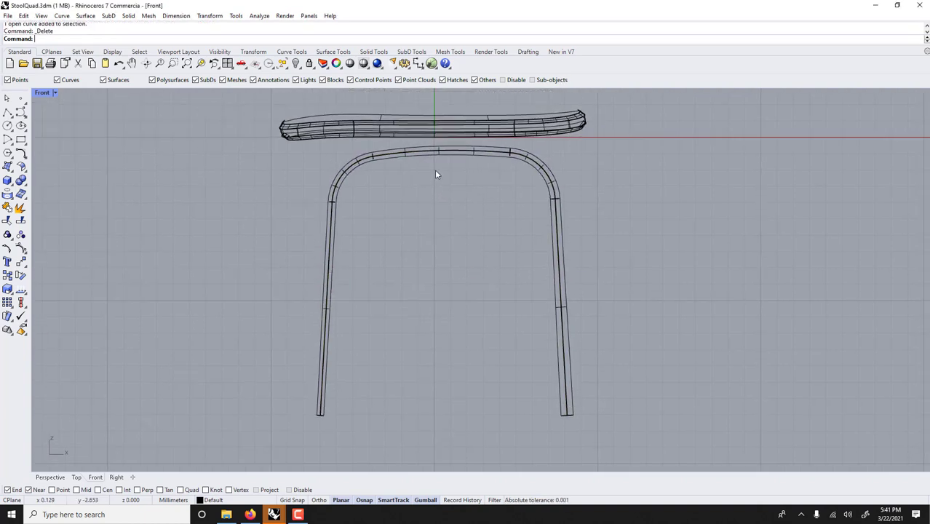
{"action": "left_click", "coordinate": [430, 160]}
{"action": "left_click_drag", "start_coordinate": [469, 256], "coordinate": [452, 241]}
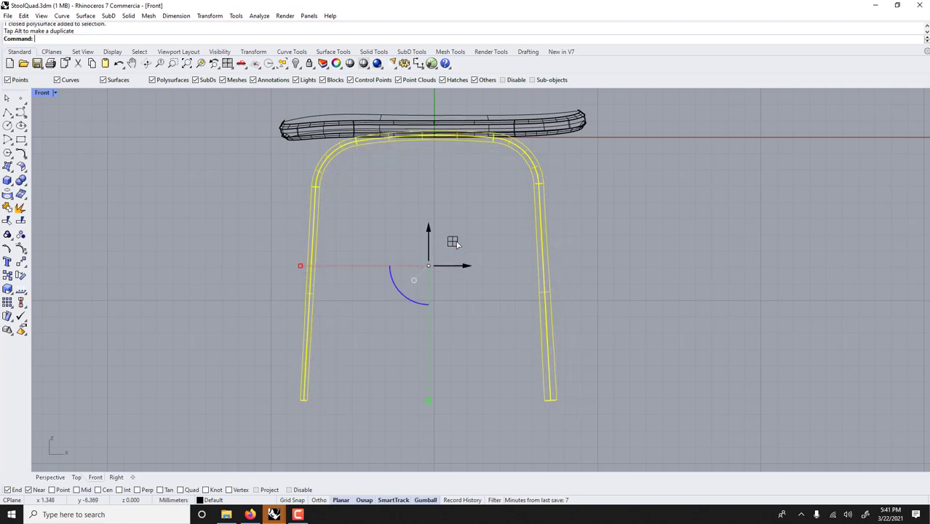
In the Right view, move the leg pipe under the seat's left side and tilt it slightly outward toward the floor.
{"action": "double_click", "coordinate": [40, 92]}
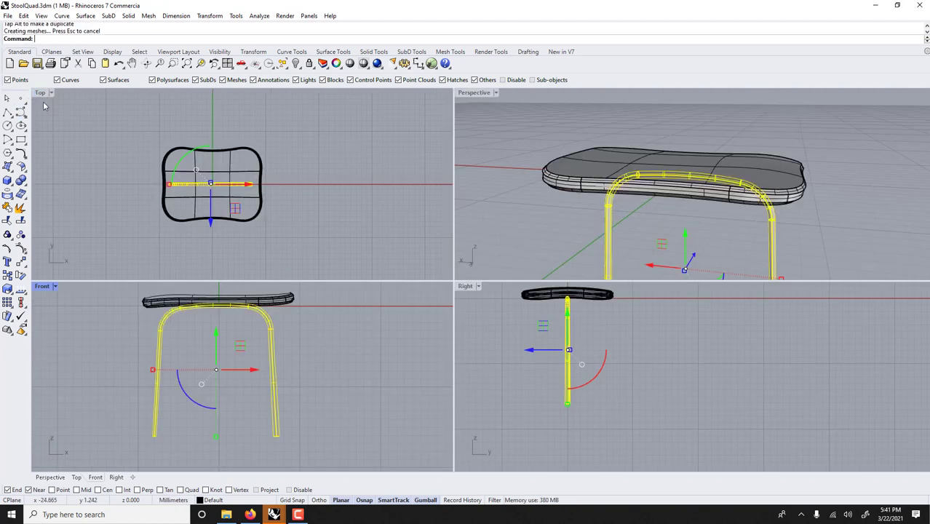
{"action": "double_click", "coordinate": [465, 286]}
{"action": "right_click_drag", "start_coordinate": [398, 352], "coordinate": [488, 376]}
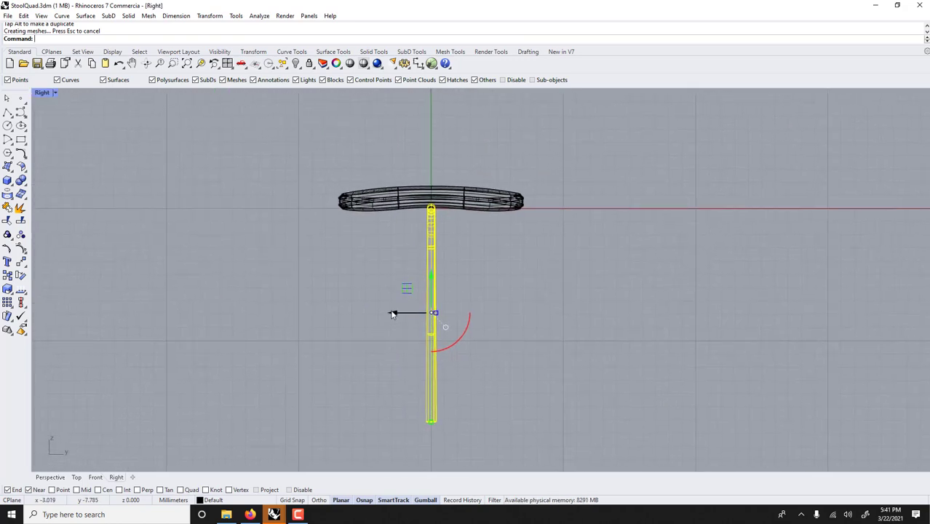
{"action": "left_click_drag", "start_coordinate": [391, 313], "coordinate": [332, 313]}
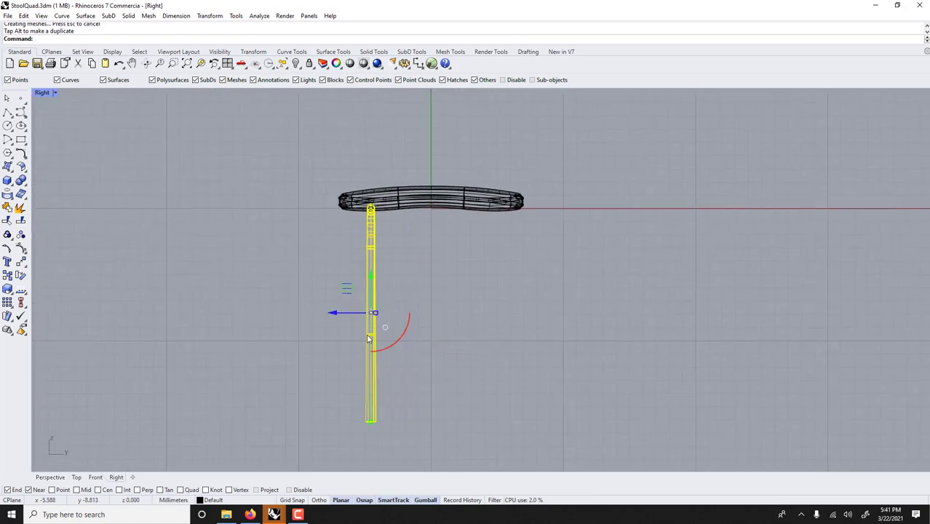
{"action": "mouse_move", "coordinate": [397, 350]}
{"action": "left_mouse_down"}
{"action": "mouse_move", "coordinate": [388, 336]}
{"action": "mouse_move", "coordinate": [393, 345]}
{"action": "left_mouse_up"}
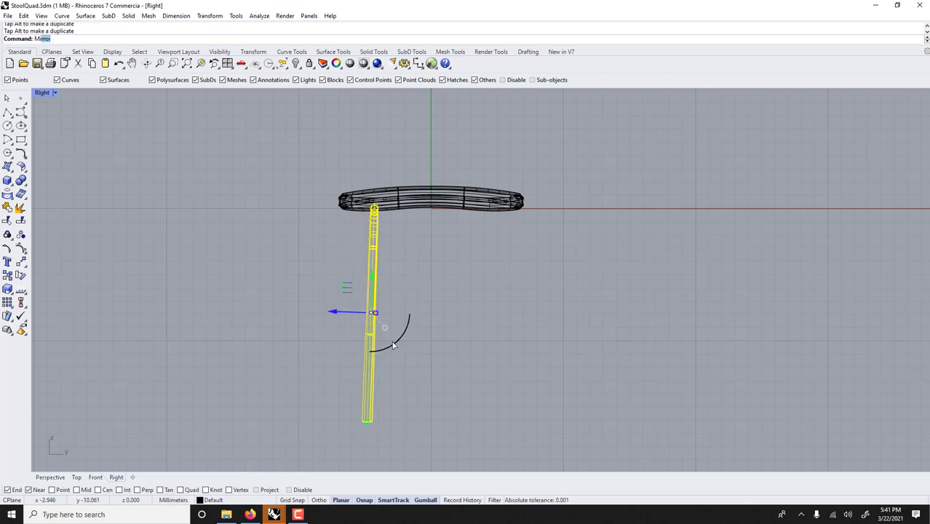
Mirror the tilted leg pipe across a vertical plane through the origin, keeping the original.
{"action": "key", "text": "Return"}
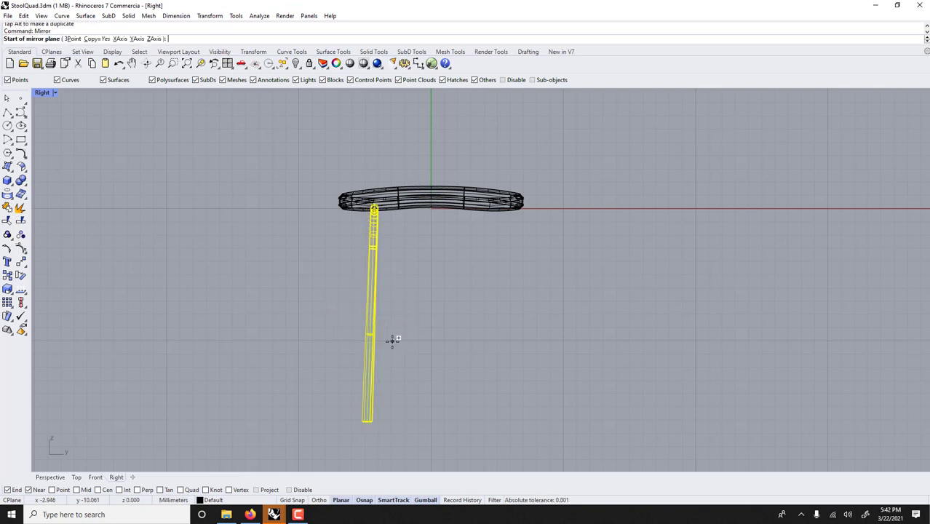
{"action": "left_click", "coordinate": [434, 319]}
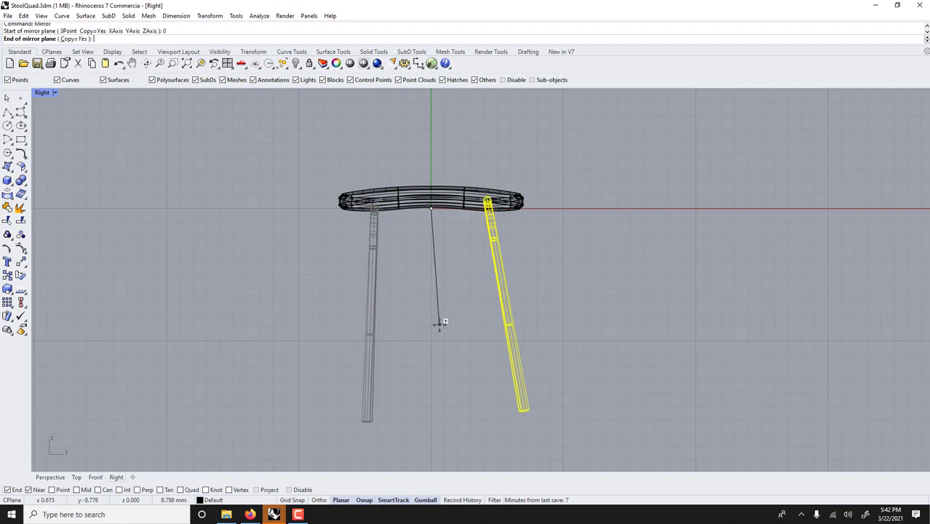
{"action": "left_click", "coordinate": [436, 321]}
{"action": "left_click", "coordinate": [142, 280]}
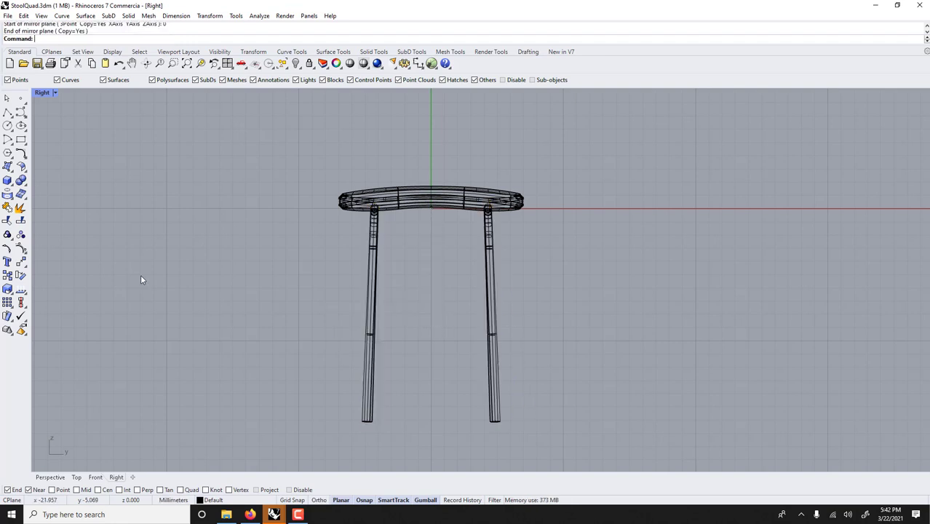
In the Perspective view, QuadRemesh the seat polysurface with a target quad count of 1200.
{"action": "double_click", "coordinate": [43, 96]}
{"action": "left_click", "coordinate": [466, 99]}
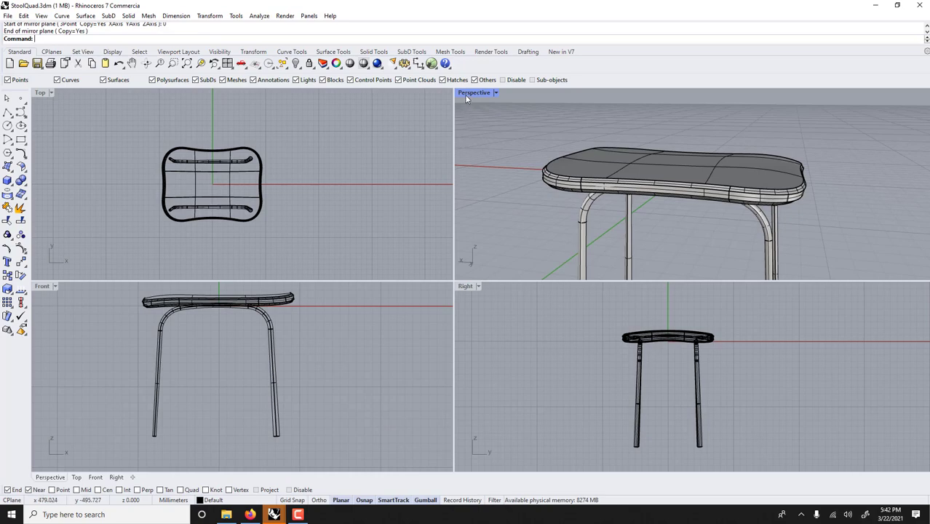
{"action": "double_click", "coordinate": [470, 93]}
{"action": "right_click_drag", "start_coordinate": [455, 189], "coordinate": [483, 231]}
{"action": "scroll", "coordinate": [422, 241], "scroll_direction": "down", "scroll_amount": 3}
{"action": "scroll", "coordinate": [449, 237], "scroll_direction": "up", "scroll_amount": 2}
{"action": "left_click", "coordinate": [412, 245]}
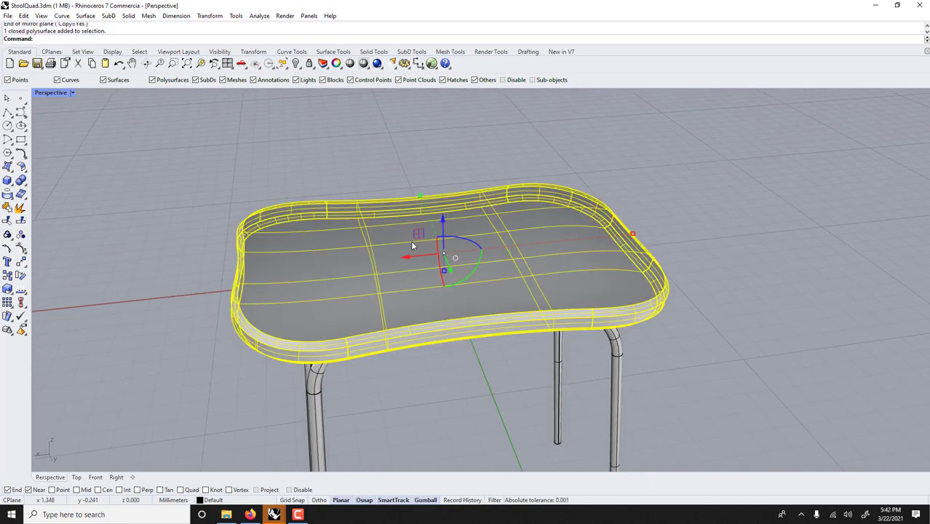
{"action": "type", "text": "qu"}
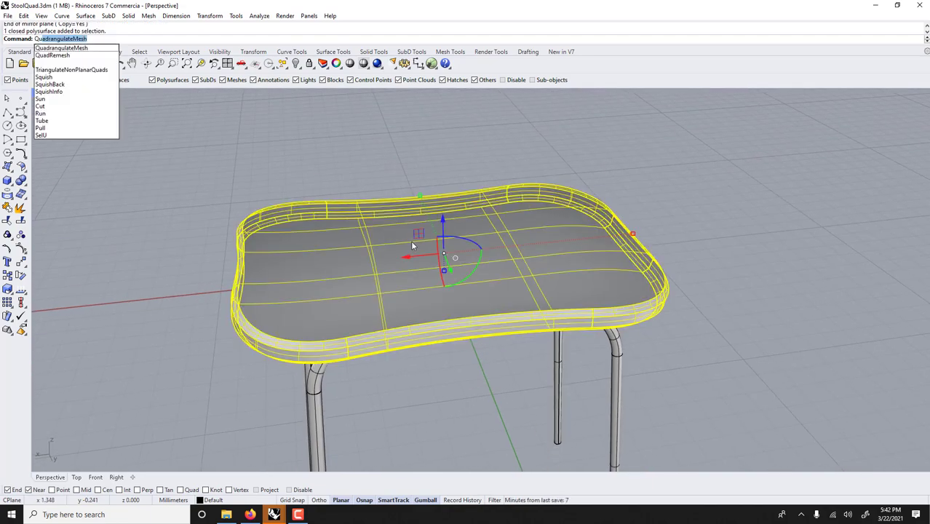
{"action": "left_click", "coordinate": [80, 56]}
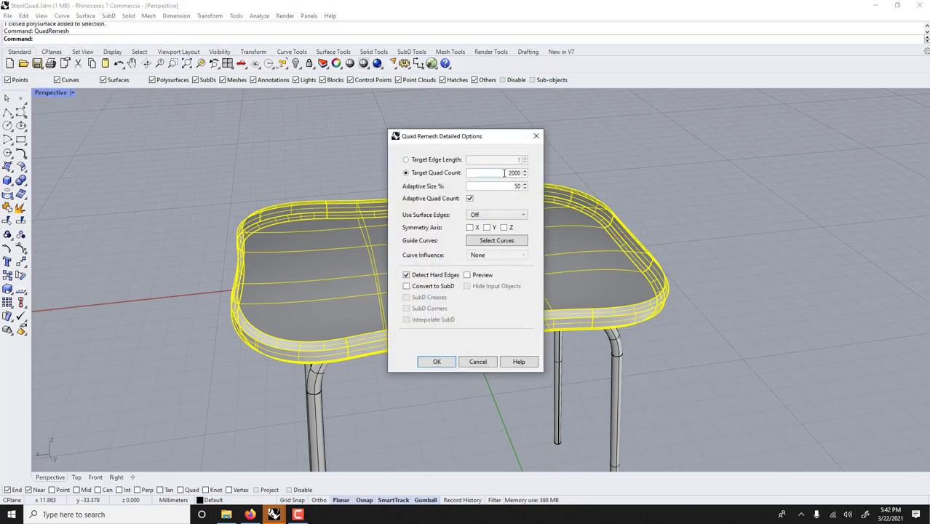
{"action": "type", "text": "1200"}
{"action": "left_click", "coordinate": [436, 362]}
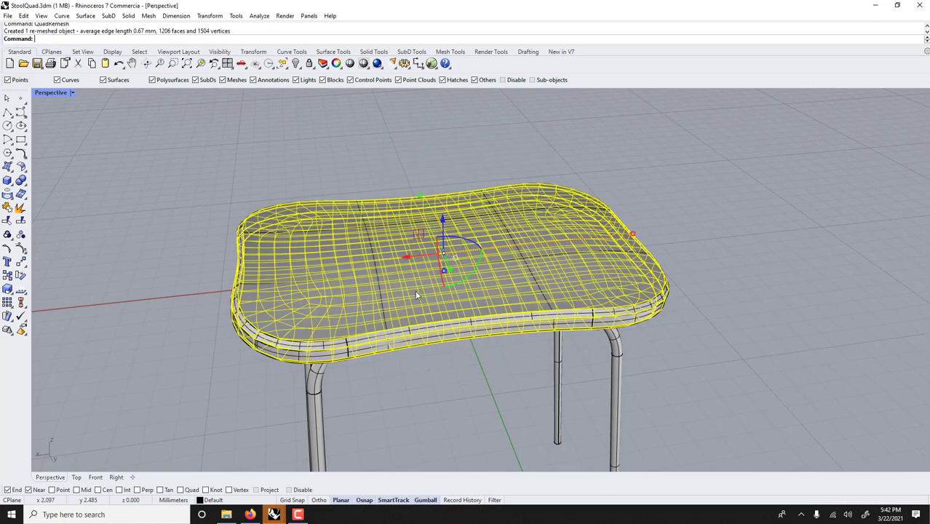
Move the seat's quad mesh aside and delete the original seat polysurface and both leg pipes.
{"action": "left_click_drag", "start_coordinate": [437, 271], "coordinate": [796, 220]}
{"action": "left_click", "coordinate": [715, 148]}
{"action": "left_click", "coordinate": [610, 242]}
{"action": "key", "text": "Delete"}
{"action": "left_click", "coordinate": [567, 315]}
{"action": "key", "text": "Delete"}
{"action": "left_click", "coordinate": [531, 233]}
{"action": "key", "text": "Delete"}
Move the quad-remeshed seat back to the origin and inspect its faces from above.
{"action": "left_click", "coordinate": [673, 237]}
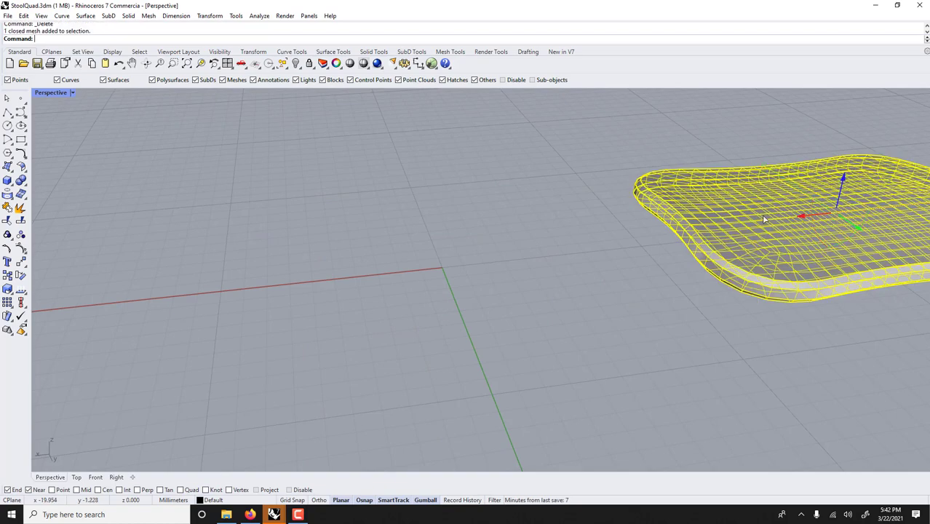
{"action": "left_click_drag", "start_coordinate": [755, 215], "coordinate": [476, 243]}
{"action": "left_click", "coordinate": [459, 158]}
{"action": "right_click_drag", "start_coordinate": [536, 228], "coordinate": [484, 291]}
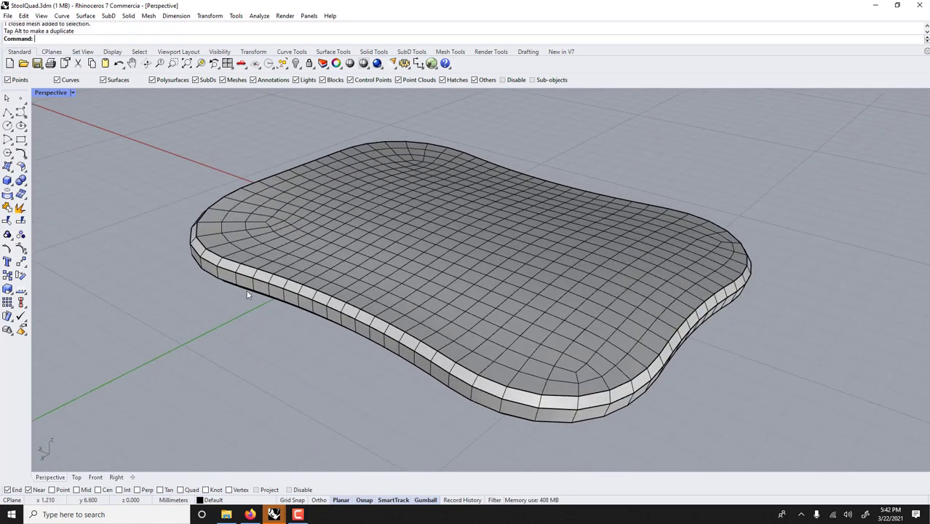
{"action": "mouse_move", "coordinate": [394, 251]}
{"action": "right_mouse_down"}
{"action": "mouse_move", "coordinate": [396, 211]}
{"action": "mouse_move", "coordinate": [388, 245]}
{"action": "right_mouse_up"}
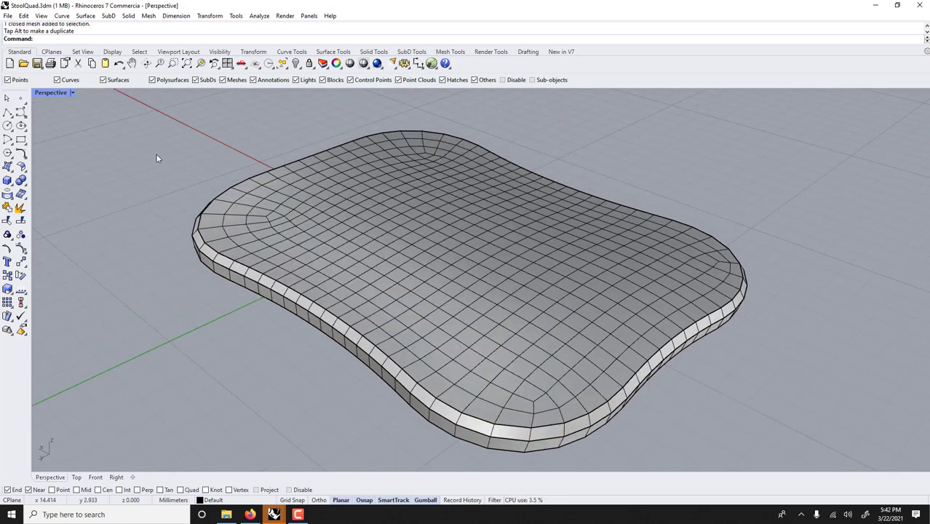